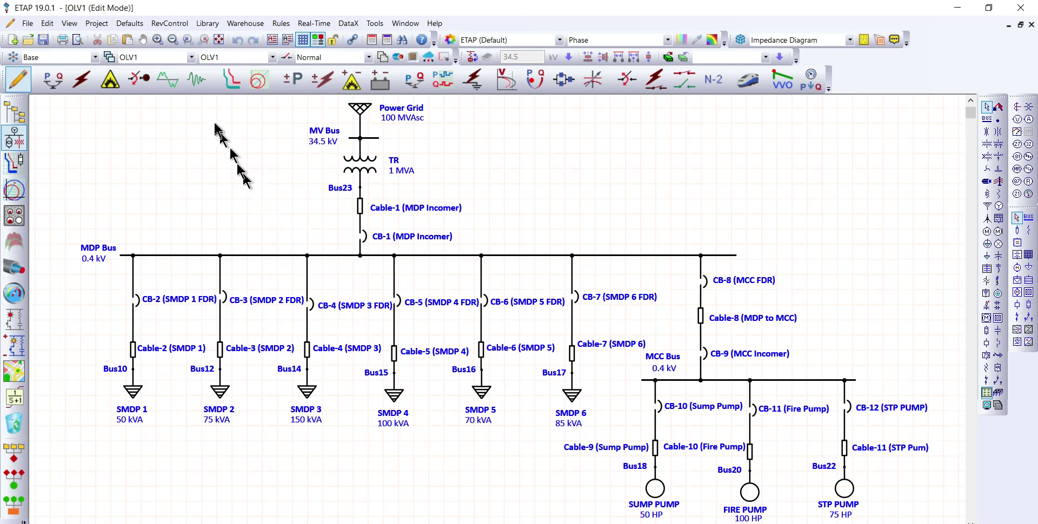
Start a new cable library entry and set its source name to "BS5467 (new)".
left_click(207, 25)
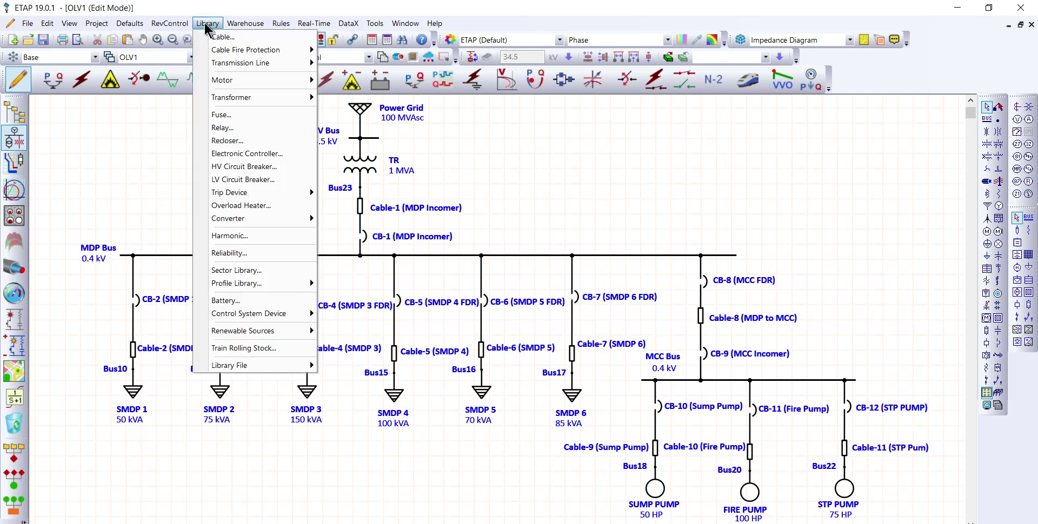
left_click(217, 36)
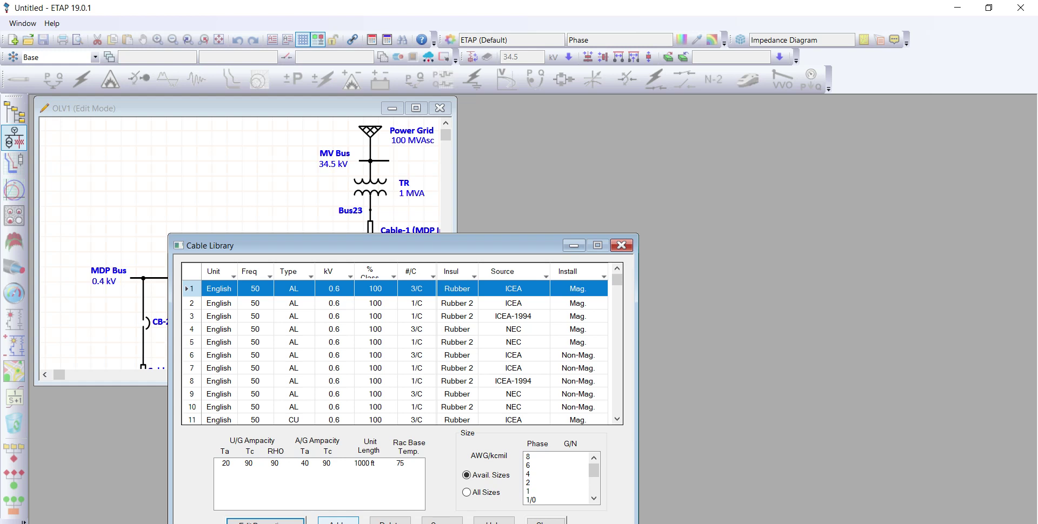
left_click(337, 521)
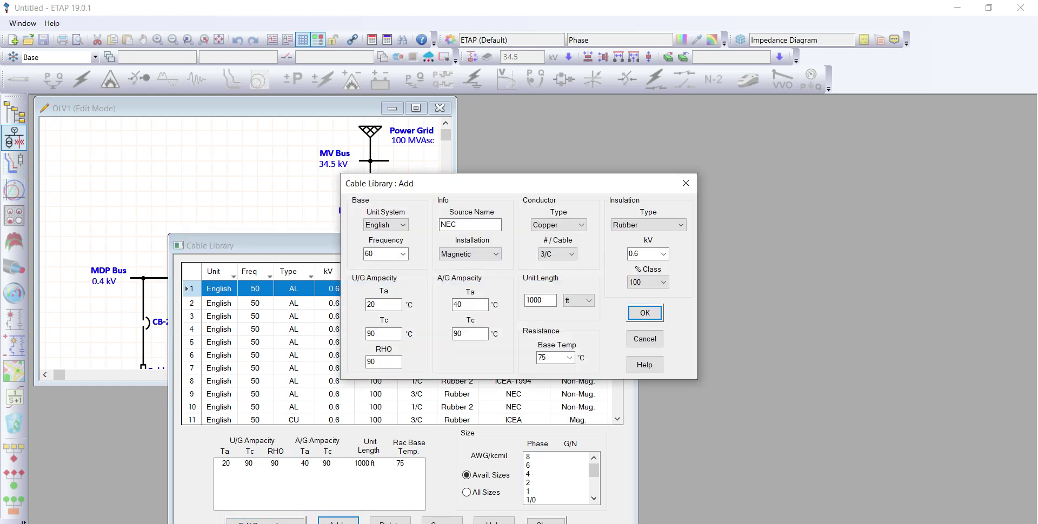
left_click(464, 225)
key("BackSpace")
key("BackSpace")
key("BackSpace")
type("BS5467 (new")
Set the new cable's unit system to Metric and its frequency to 50 Hz.
left_click(402, 225)
left_click(394, 236)
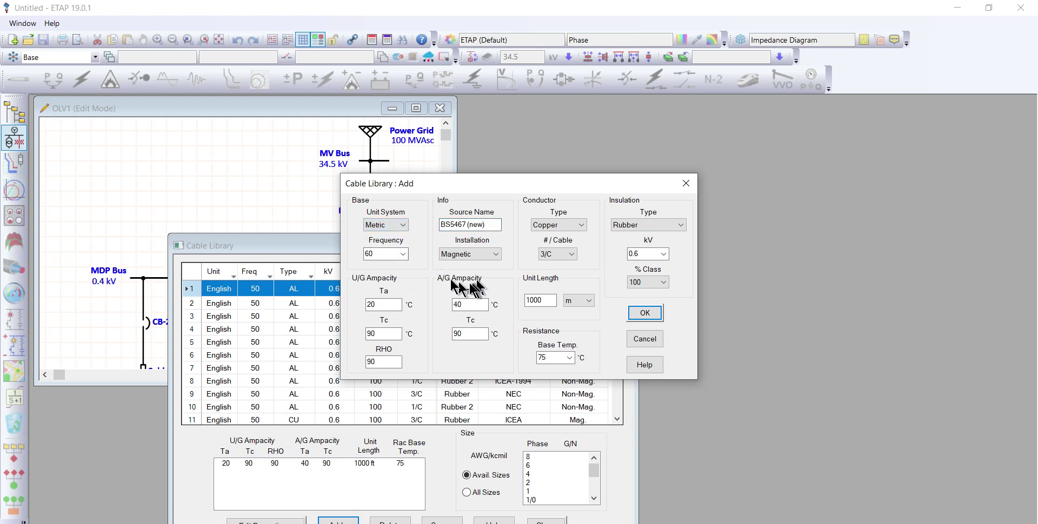
left_click(403, 255)
left_click(403, 256)
left_click(378, 268)
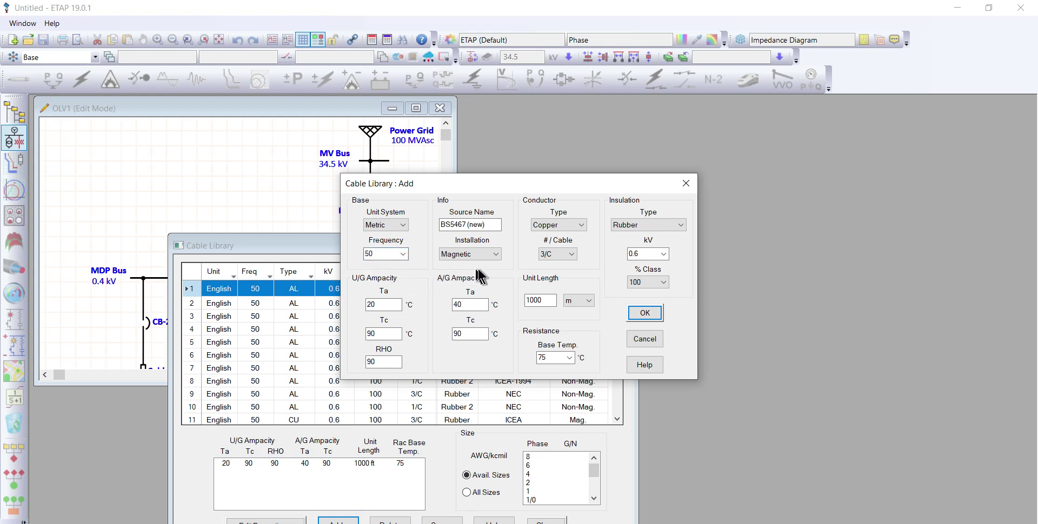
Choose Magnetic installation and a Copper conductor with 3/C per cable for the new library entry.
left_click(497, 255)
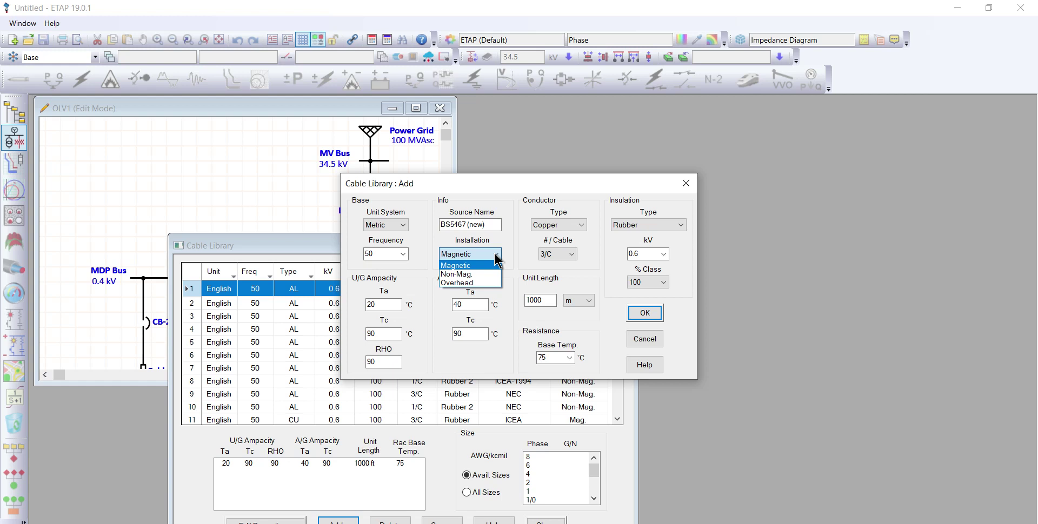
left_click(478, 267)
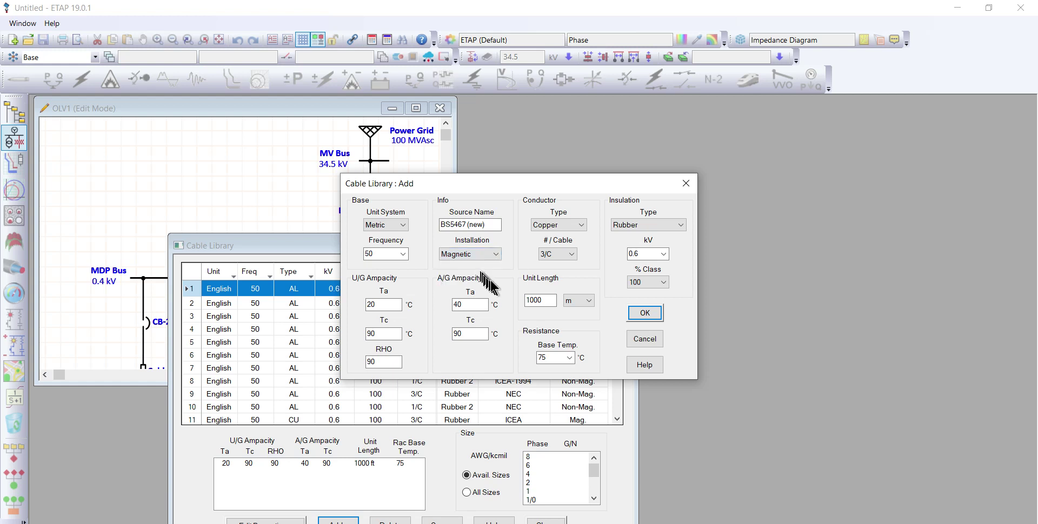
left_click(582, 227)
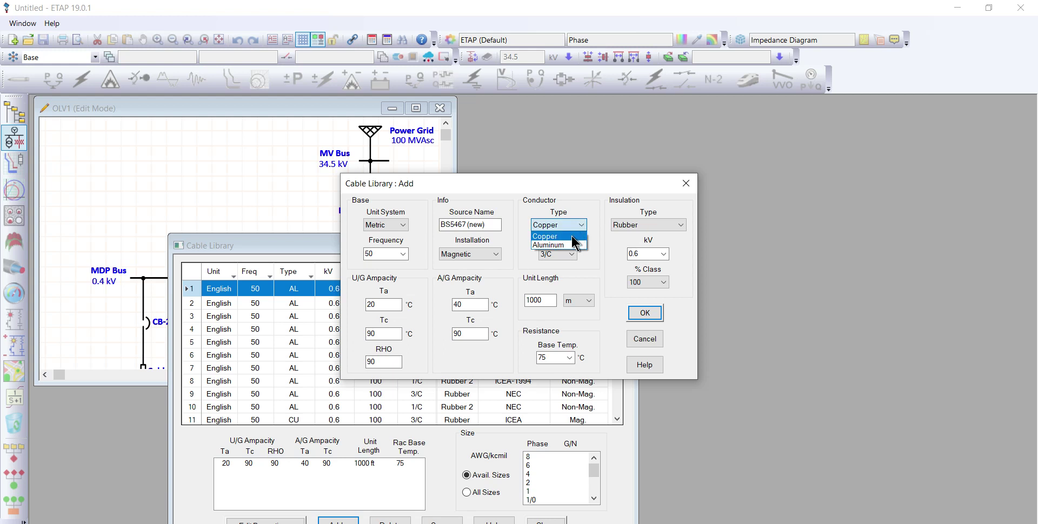
left_click(572, 237)
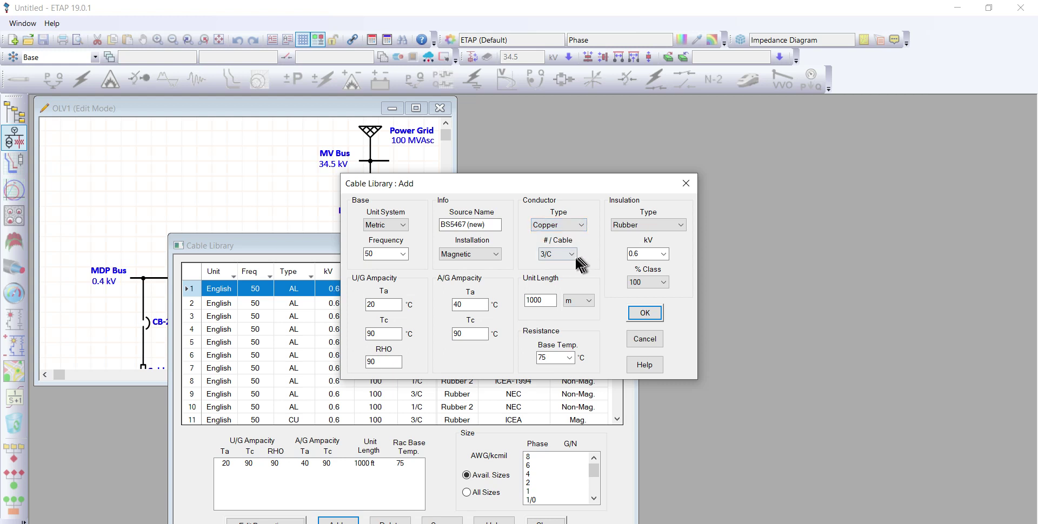
left_click(573, 254)
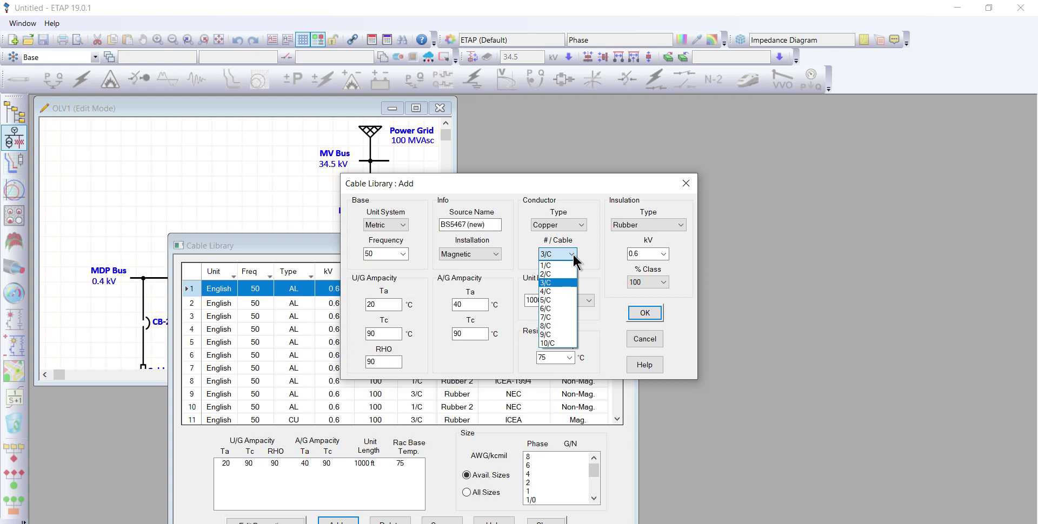
left_click(565, 284)
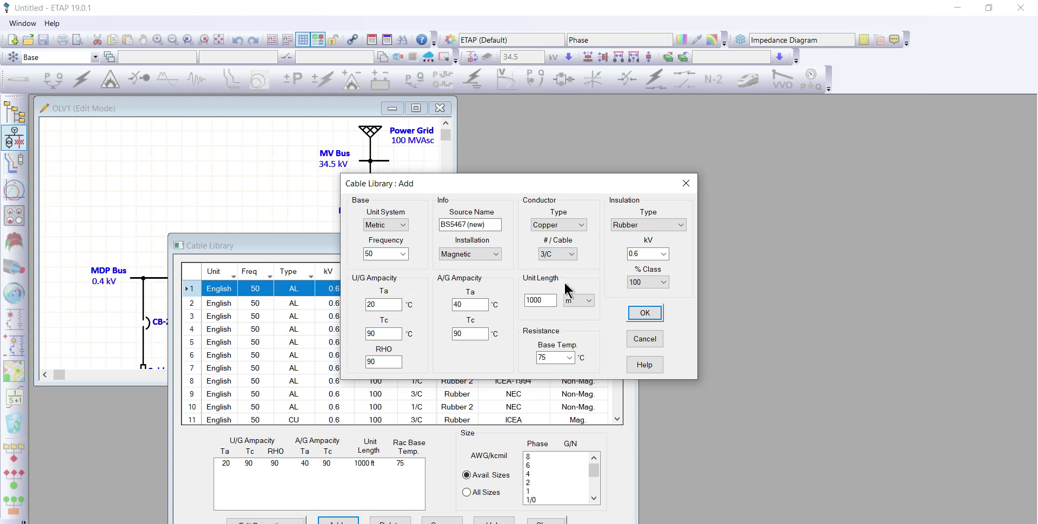
Set the cable's insulation to XLPE, rated 1 kV, keeping the 100 % class.
left_click(683, 226)
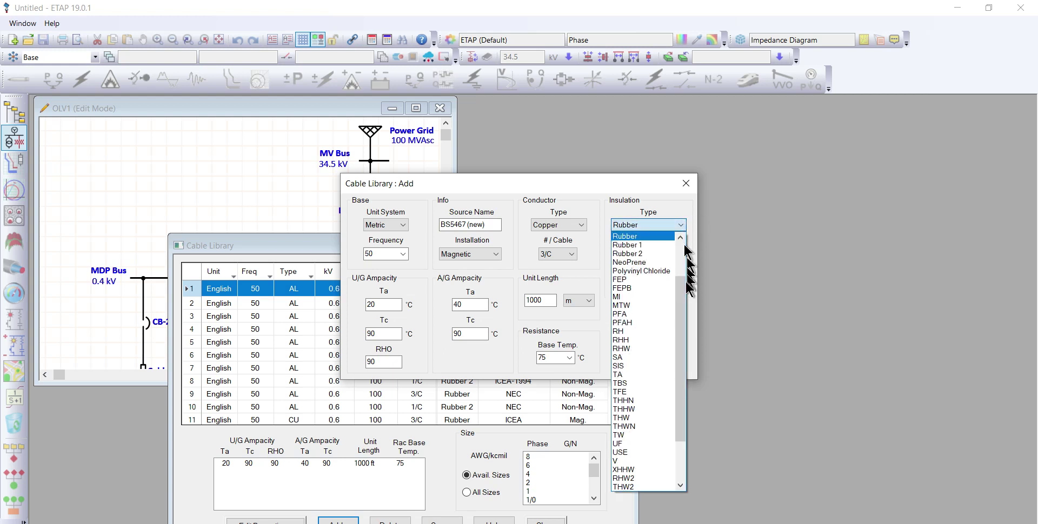
scroll(654, 271, "up", 2)
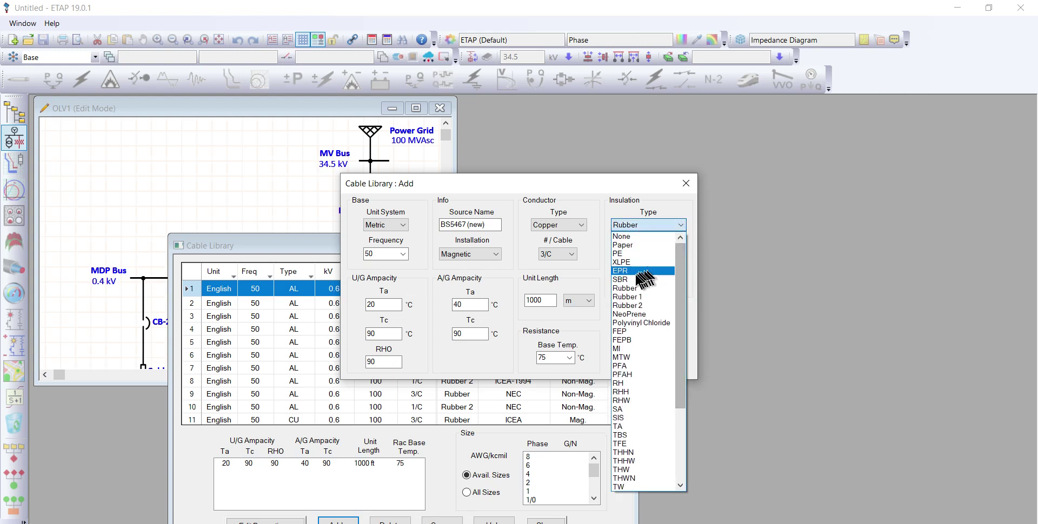
left_click(635, 263)
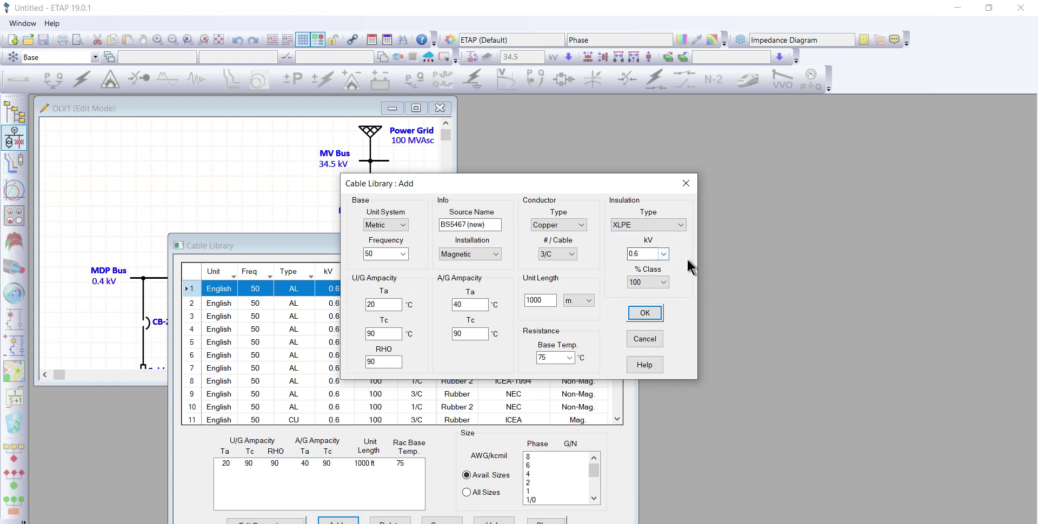
left_click(664, 255)
left_click(664, 255)
left_click(664, 256)
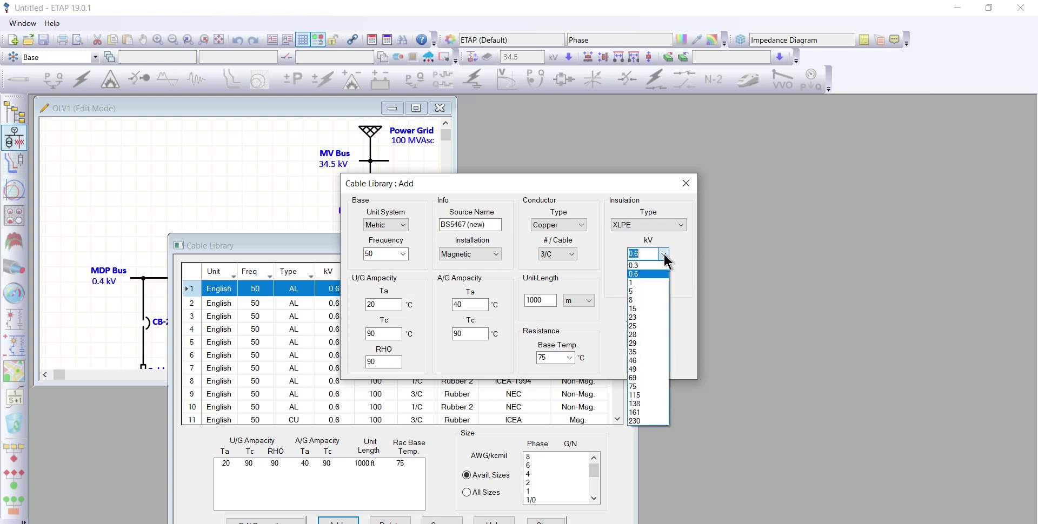
left_click(662, 272)
left_click(643, 282)
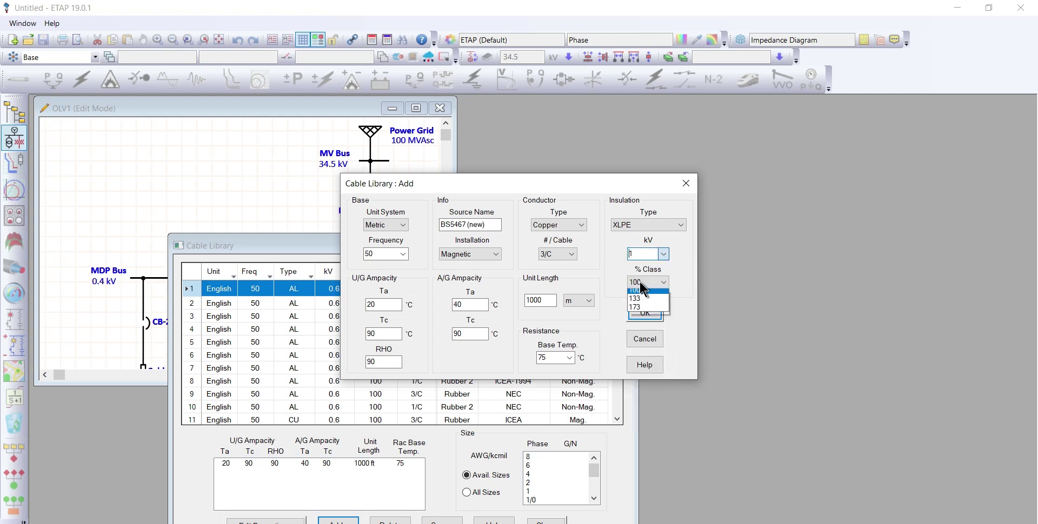
left_click(683, 274)
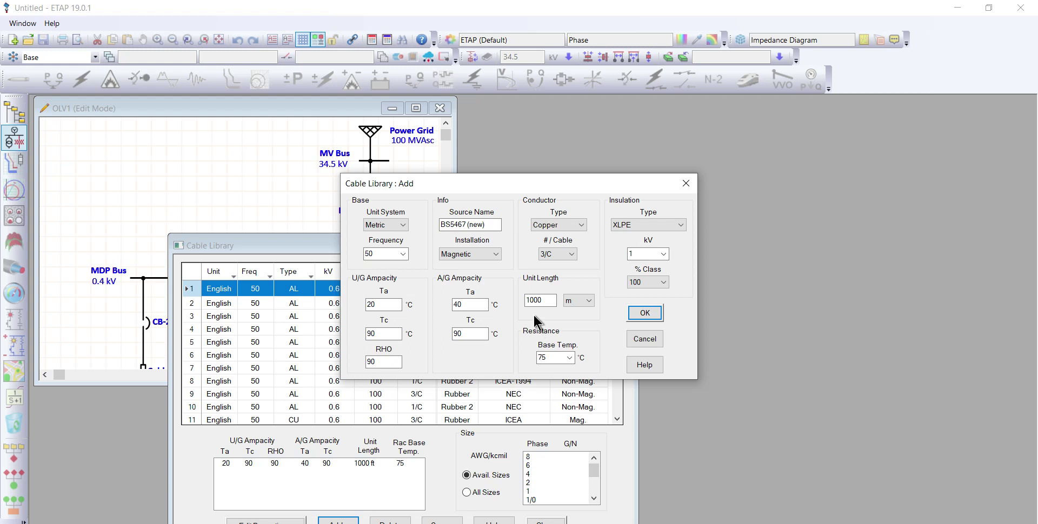
Set the resistance base temperature to 90 °C and add the cable entry to the library.
double_click(568, 357)
left_click(568, 358)
left_click(568, 358)
left_click(569, 358)
double_click(569, 358)
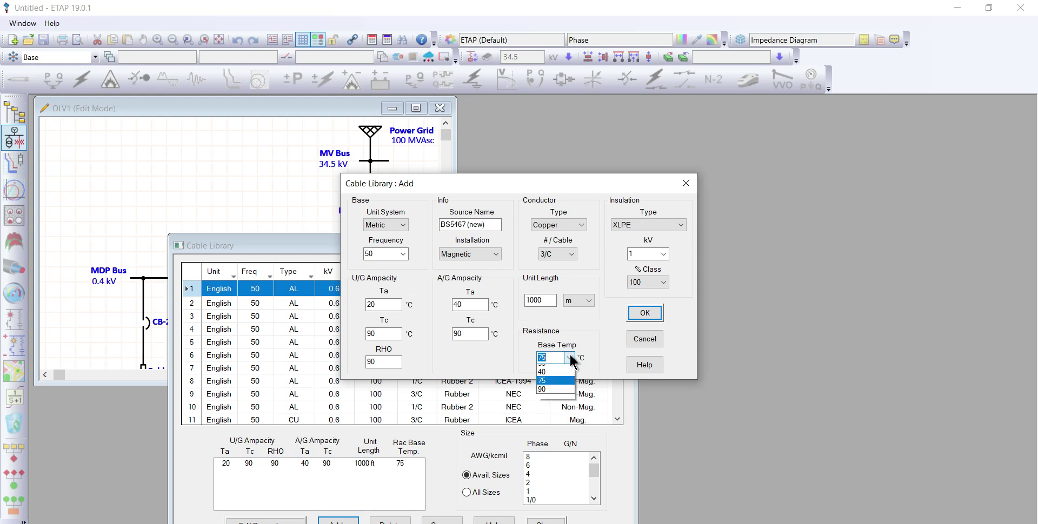
left_click(554, 413)
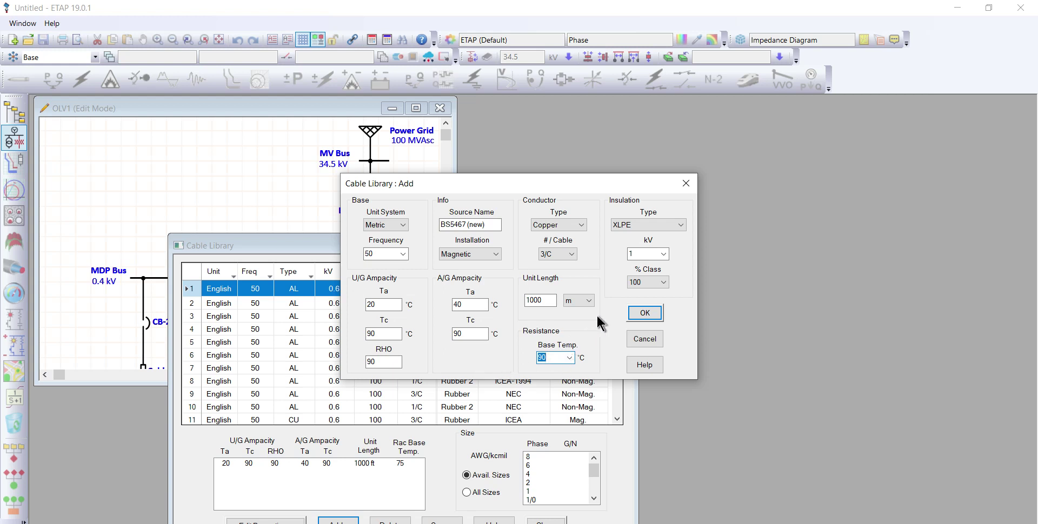
left_click(644, 314)
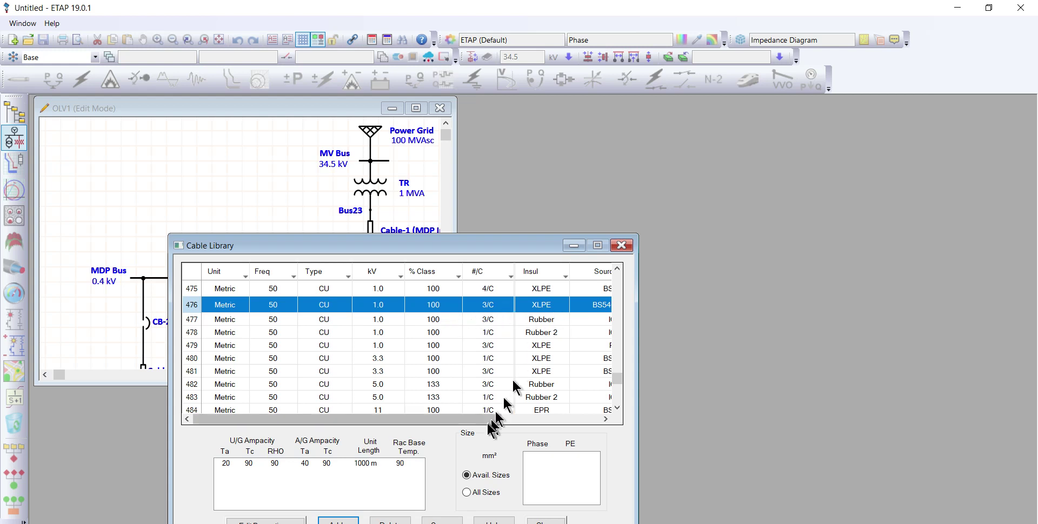
Edit the properties of the BS5467 (new) cable and enter phase code 240 and size 240 in the ampacity table.
left_click_drag(483, 420, 563, 416)
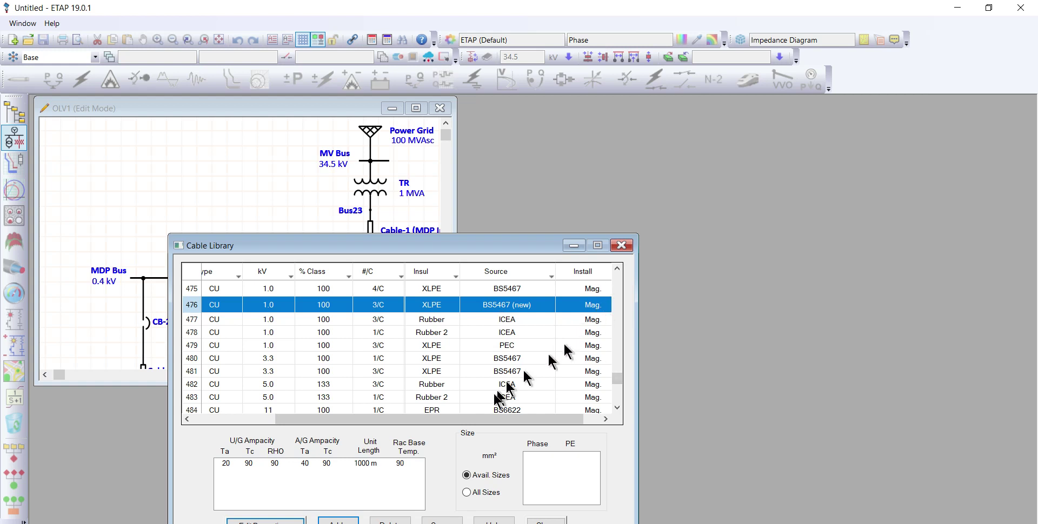
left_click_drag(481, 424, 399, 424)
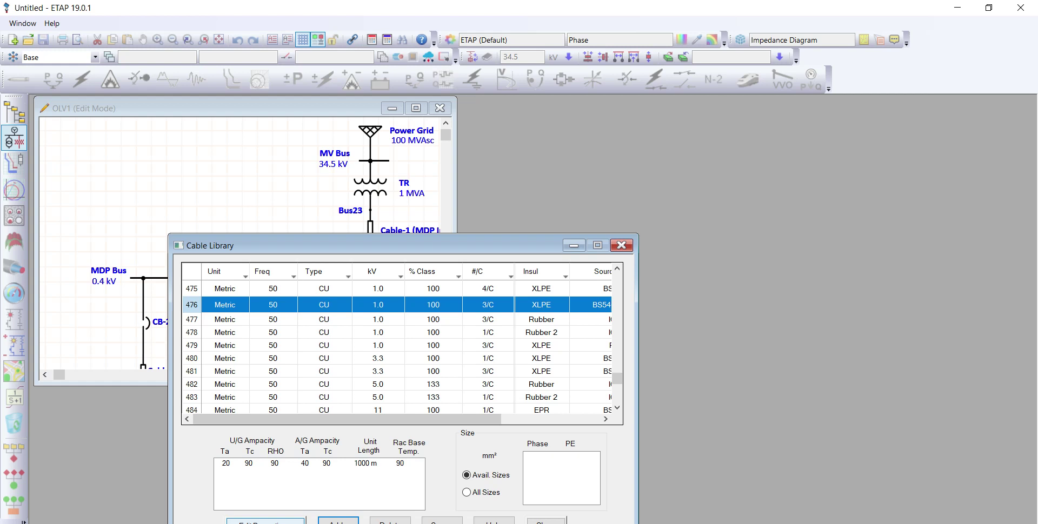
left_click(265, 522)
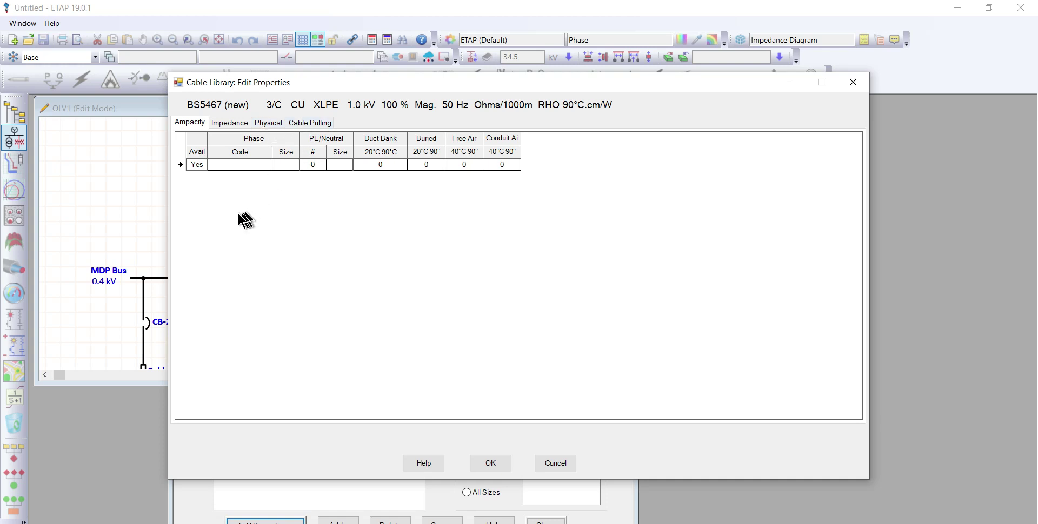
left_click(238, 166)
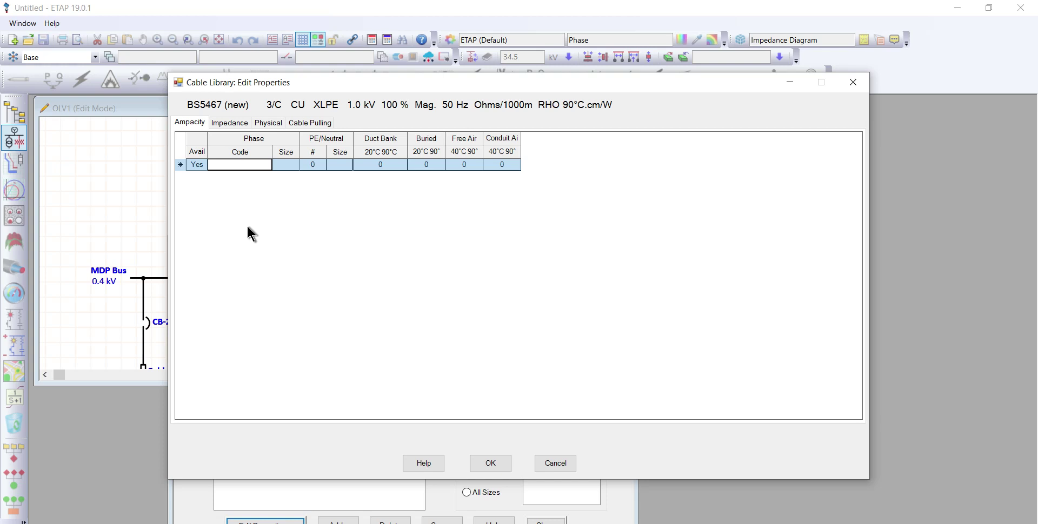
type("240")
left_click(287, 163)
type("24")
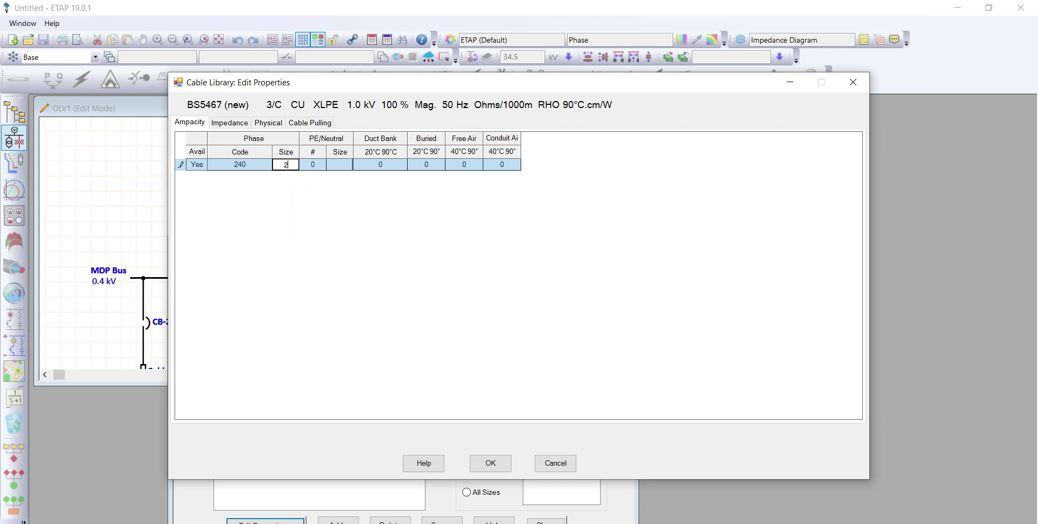
type("0")
Enter ampacities of 442 for duct bank and 529 for buried installation of the 240 size.
left_click(380, 165)
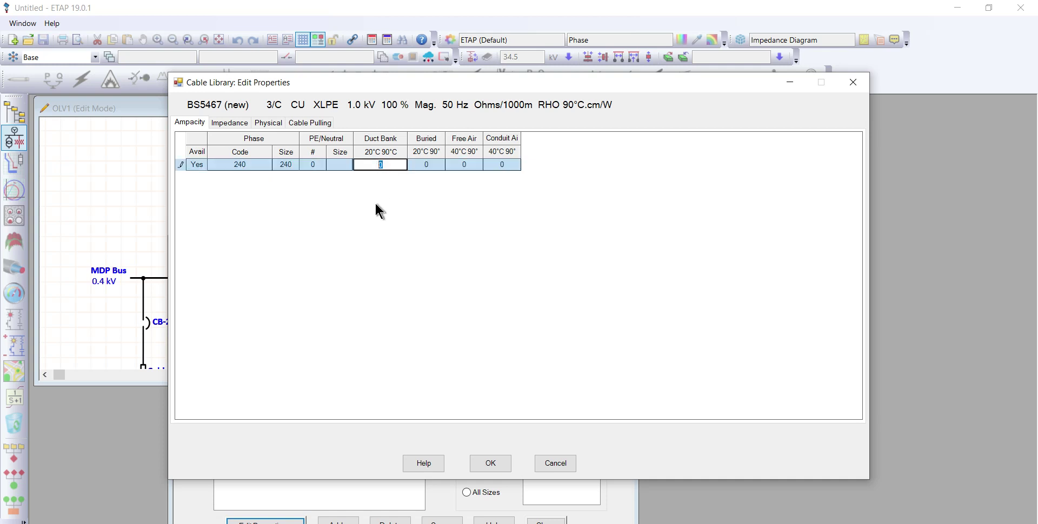
type("442")
left_click(421, 161)
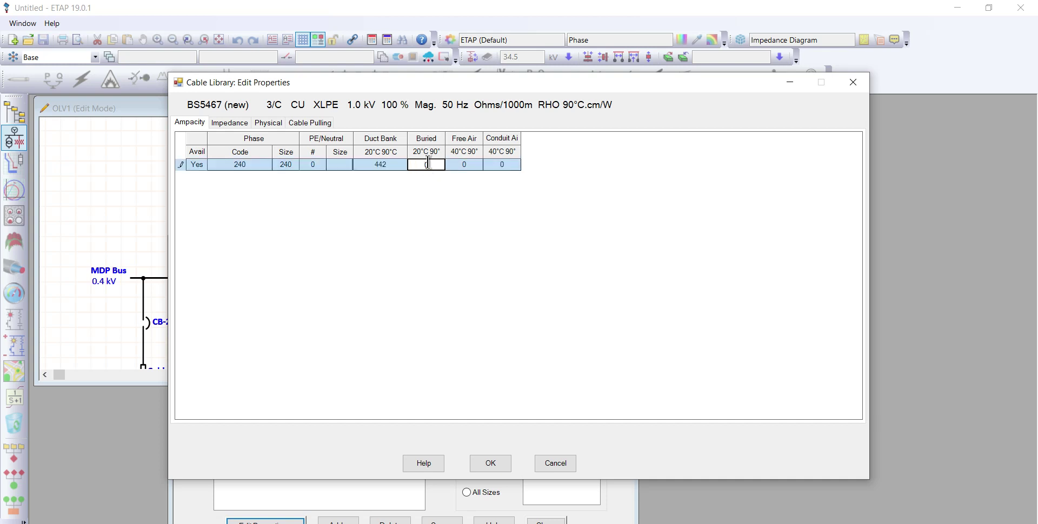
left_click(401, 162)
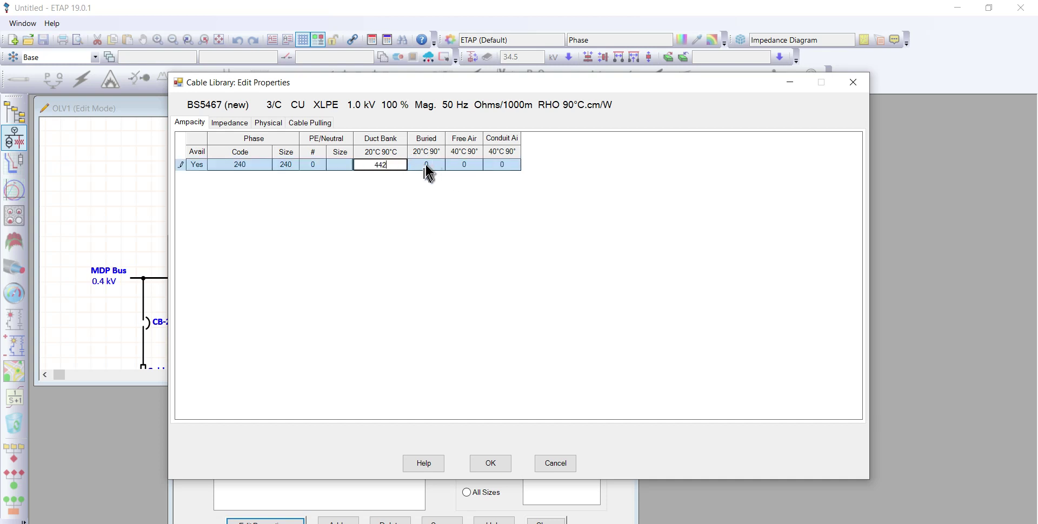
left_click(426, 164)
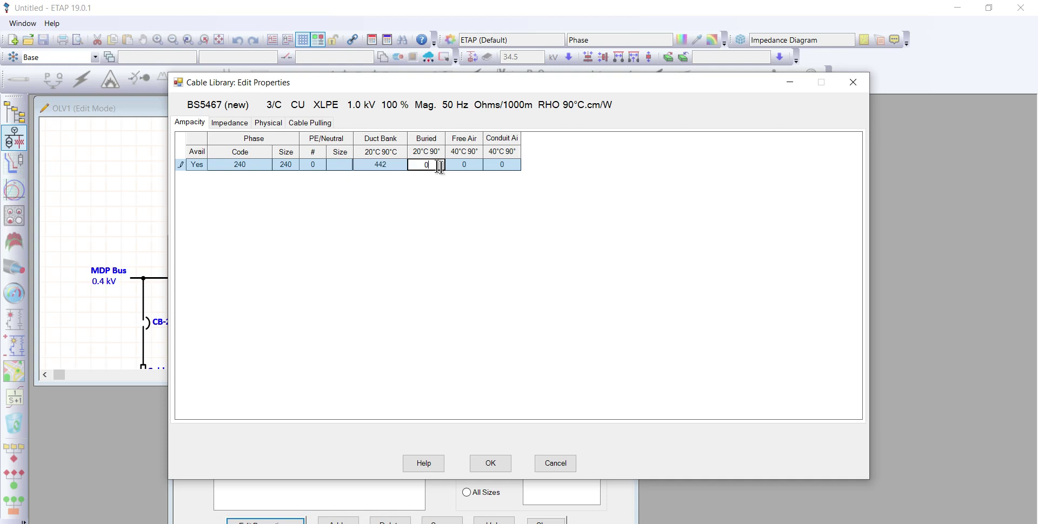
key("BackSpace")
type("529")
Enter 584 as the ampacity of the 240 size for both free air and conduit in air.
left_click(464, 164)
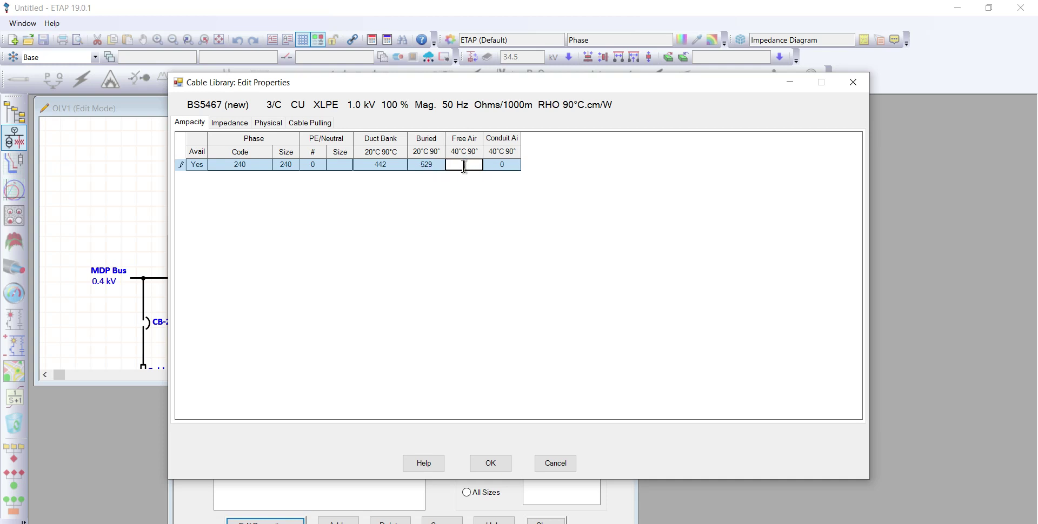
type("584")
left_click(508, 165)
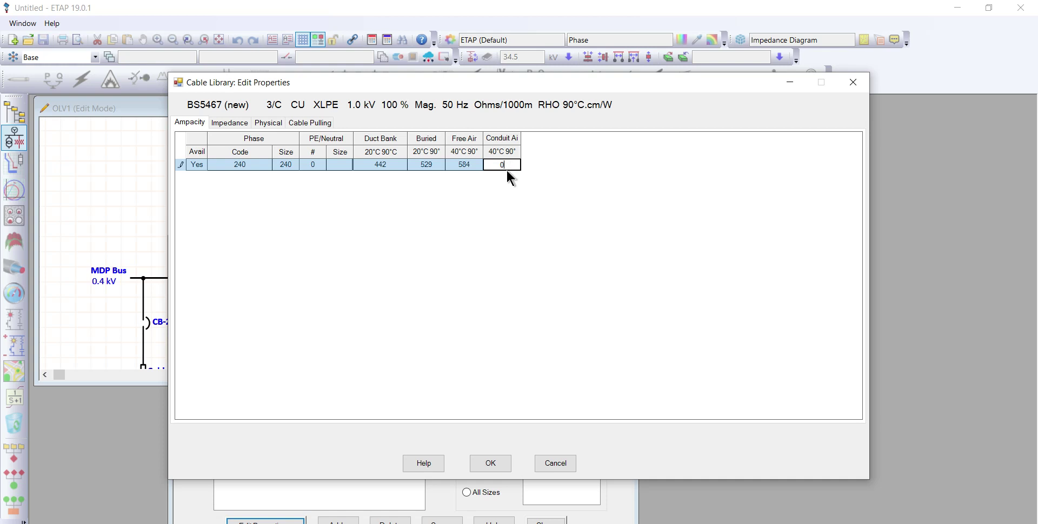
type("584")
Enter the 240 size's impedance values: R 0.097, X 0.072 and L 0.00023.
left_click(226, 124)
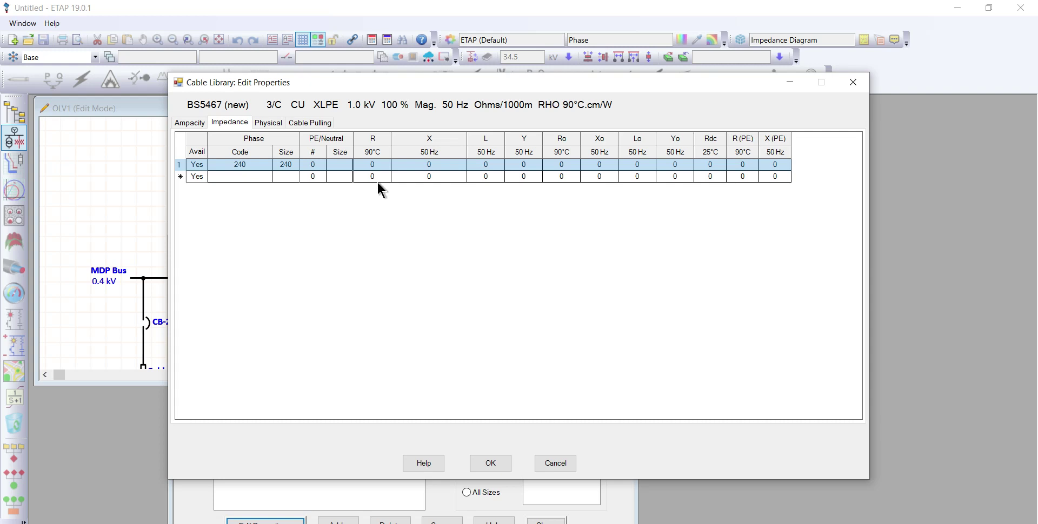
left_click(378, 164)
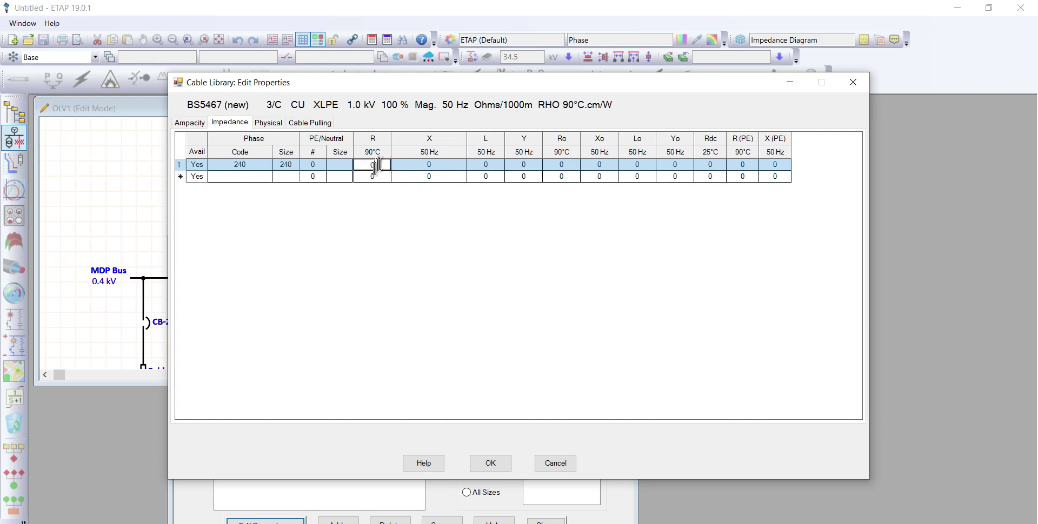
type(".097")
left_click(440, 164)
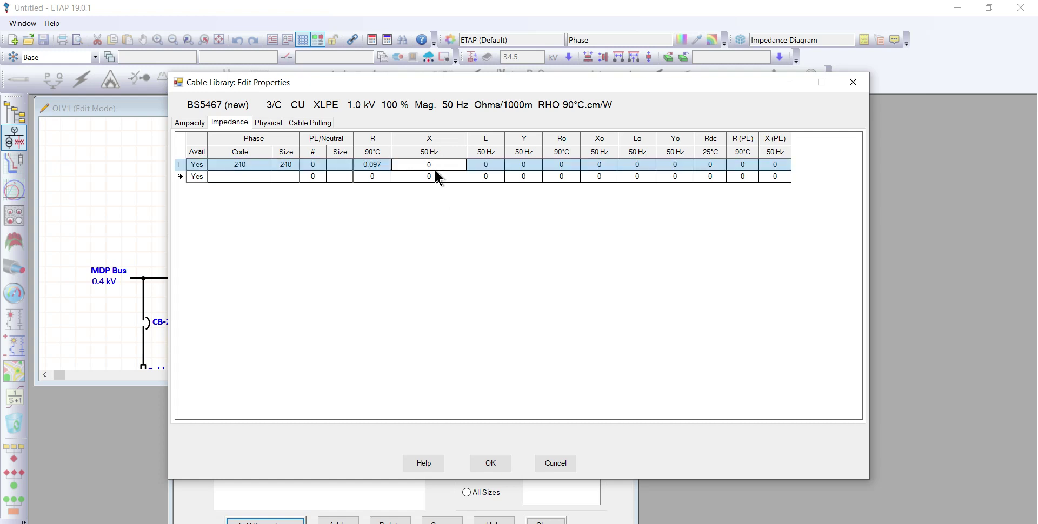
type(".072")
left_click(490, 165)
type("0.00023")
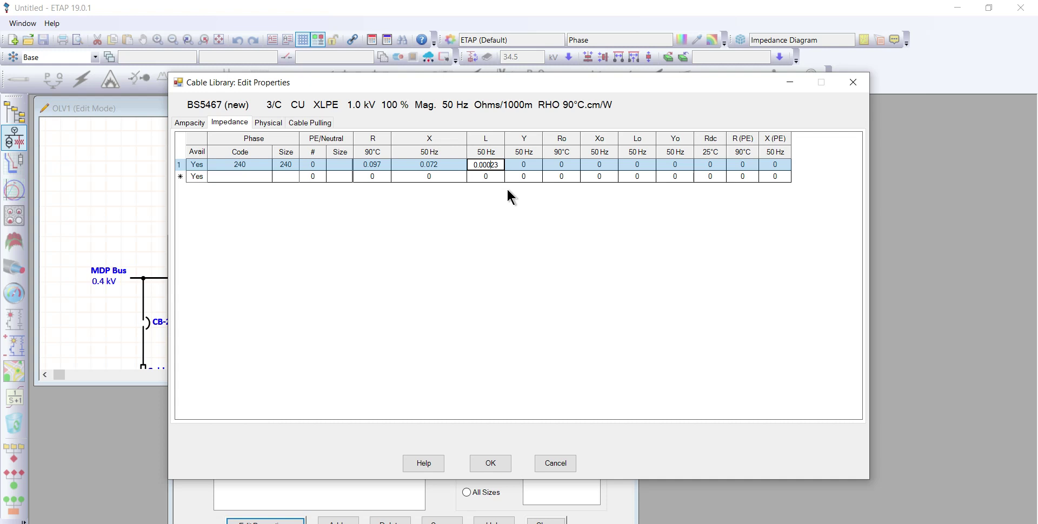
Enter the 240 size's Y as 0.000156, Ro as 0.30555 and Xo as 0.17712 in the impedance table.
left_click(528, 164)
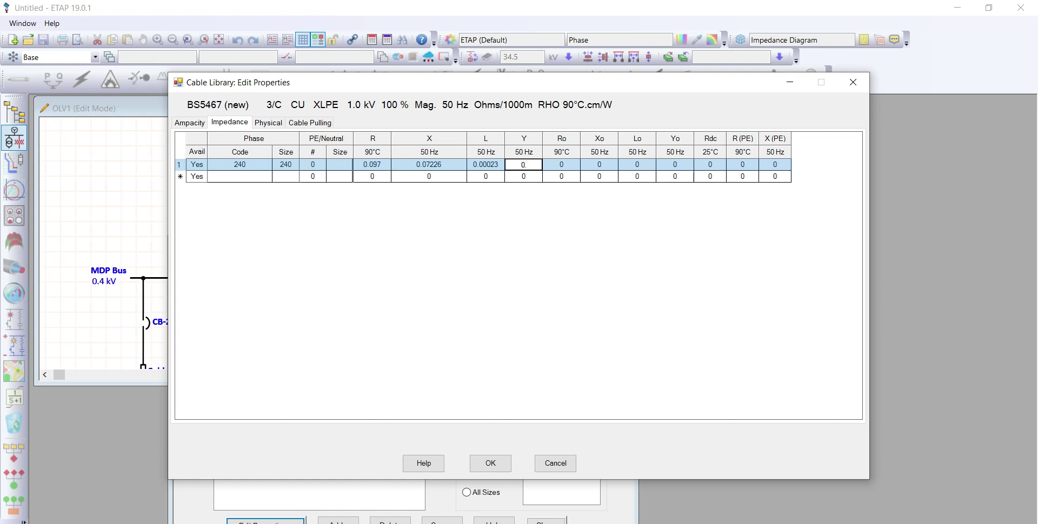
type(".000156")
left_click(565, 165)
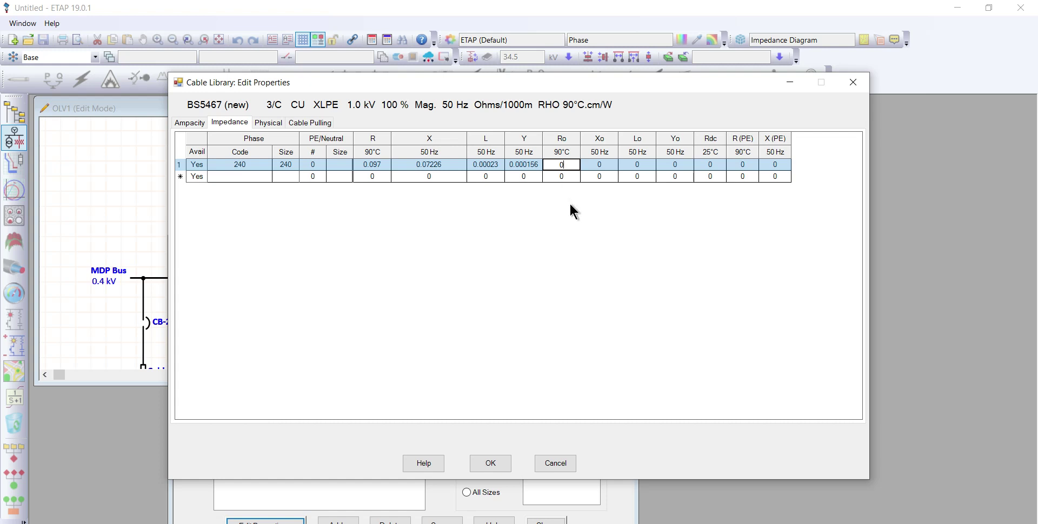
type(".30555")
left_click(605, 162)
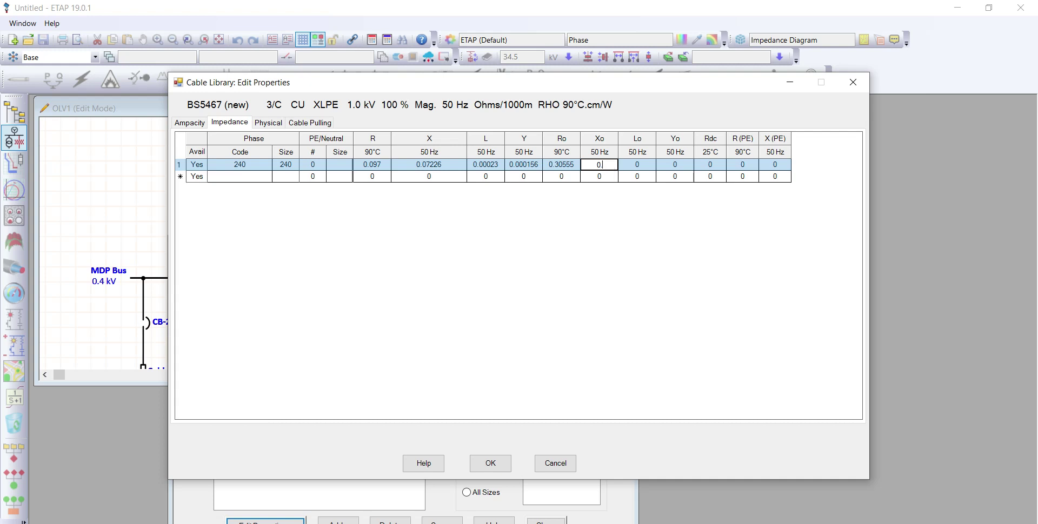
type(".17712")
Enter Lo of 0.00056 and Rdc of 76.881 for the 240 size.
left_click(644, 163)
type("0.00056")
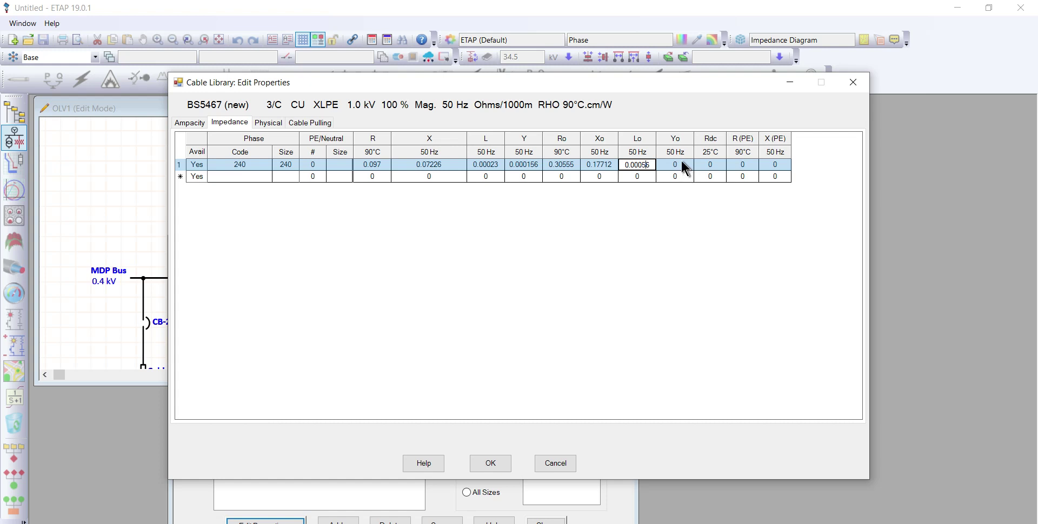
left_click(717, 164)
double_click(718, 162)
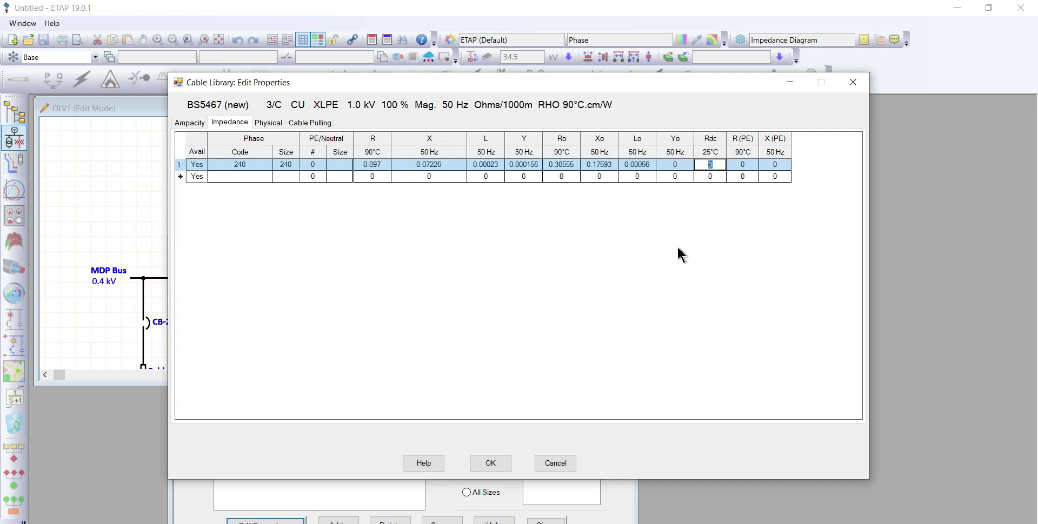
type("76.881")
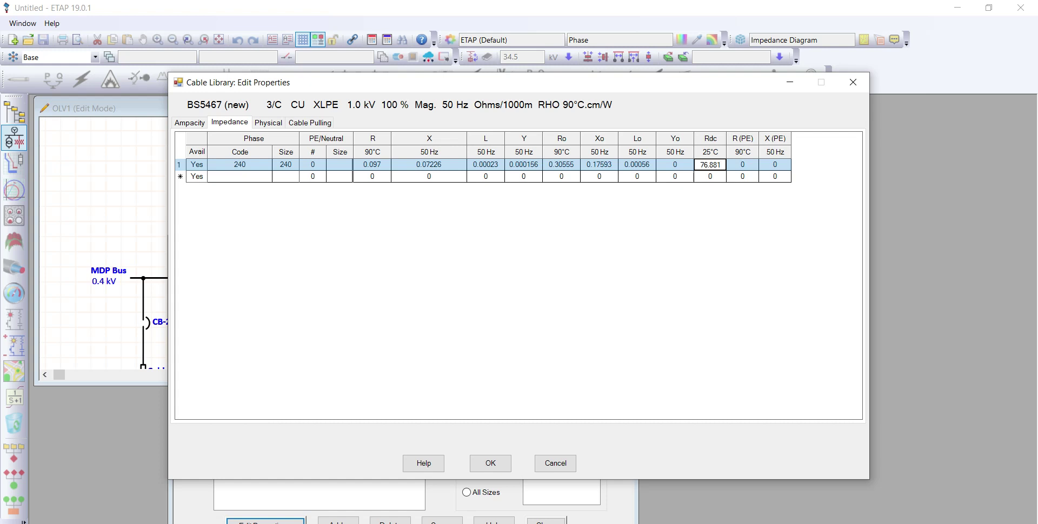
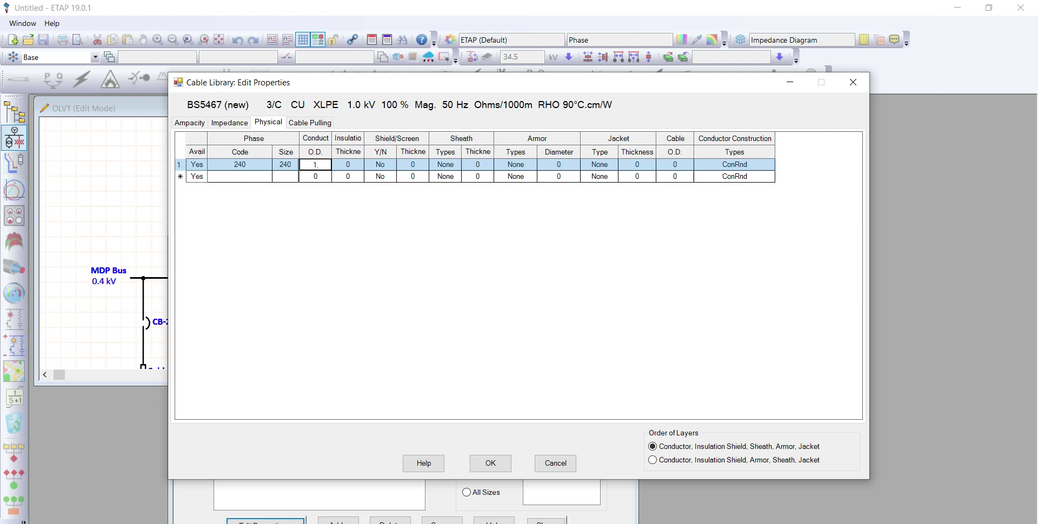
Enter a conductor O.D. of 1.729 and an insulation thickness of 1.7 in the 240 size's physical data.
type("729")
left_click(352, 162)
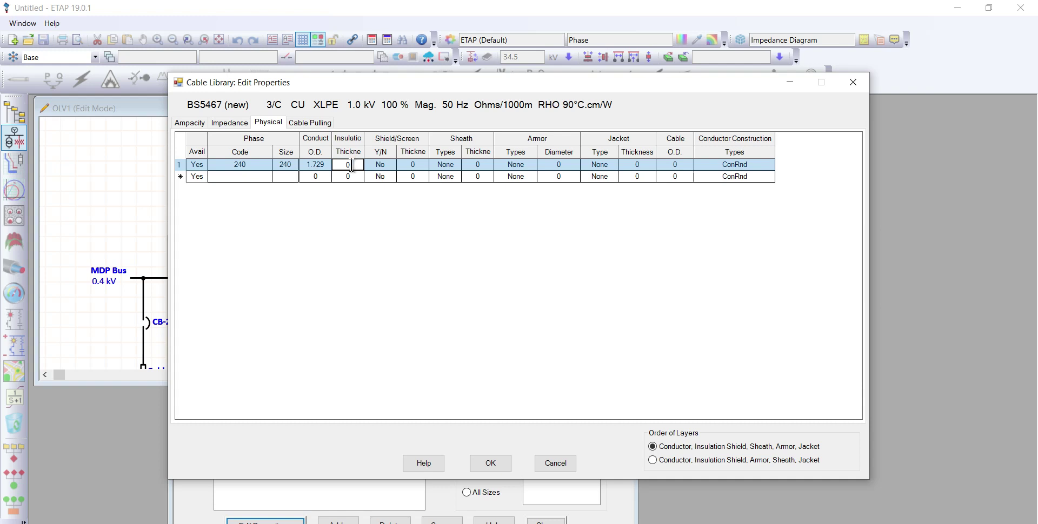
double_click(357, 167)
type("1.7")
Set the 240 size's armor type to St Armor/45dg/15w with a diameter of 2.5.
left_click(525, 163)
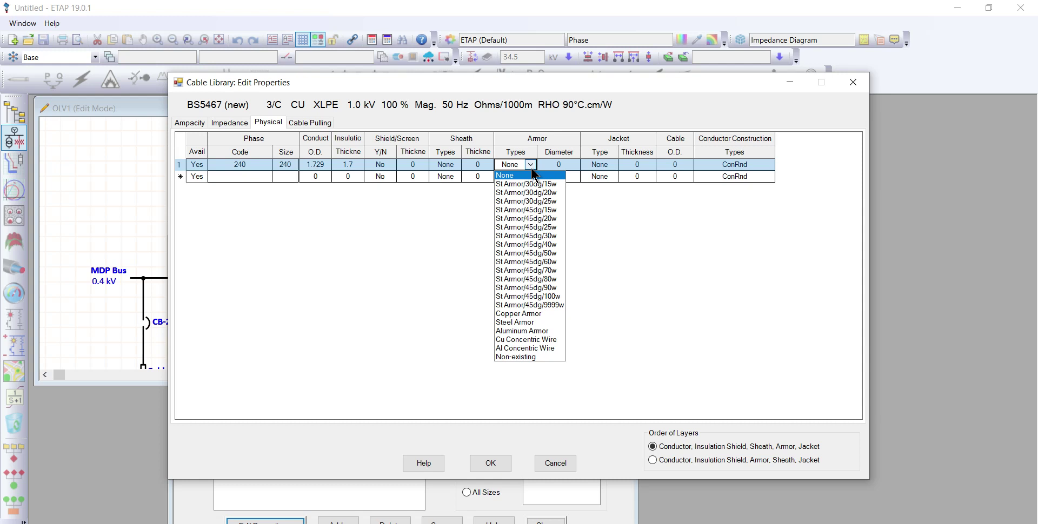
left_click(541, 212)
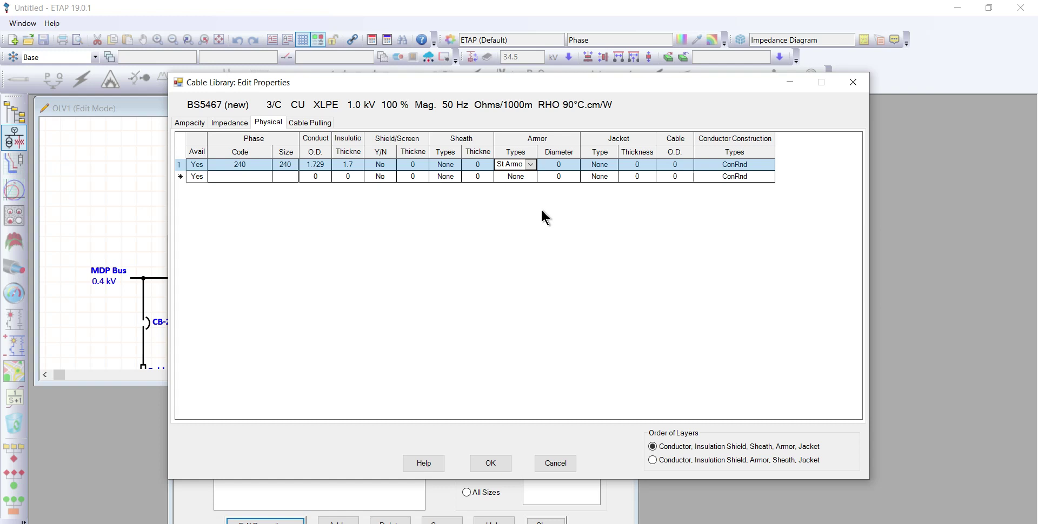
left_click(564, 165)
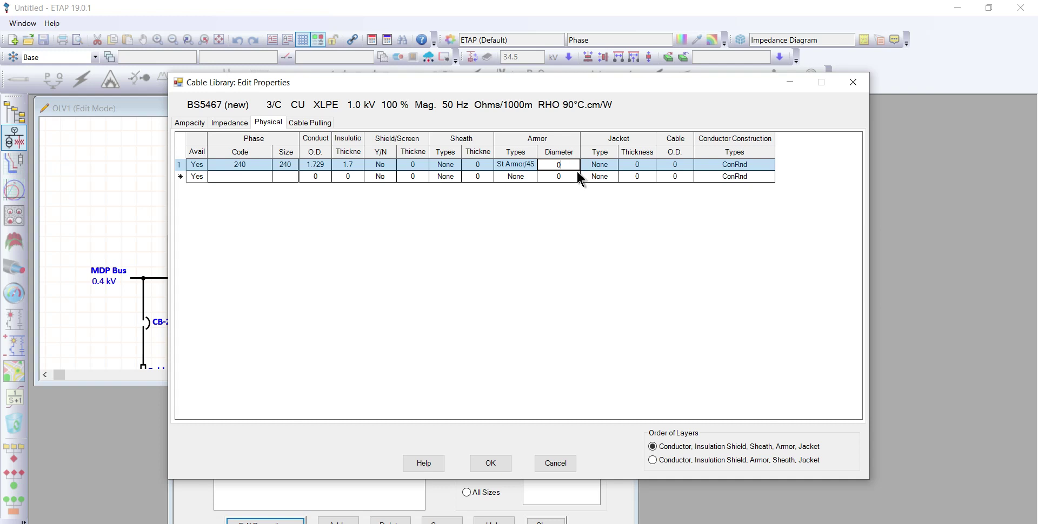
type("2.5")
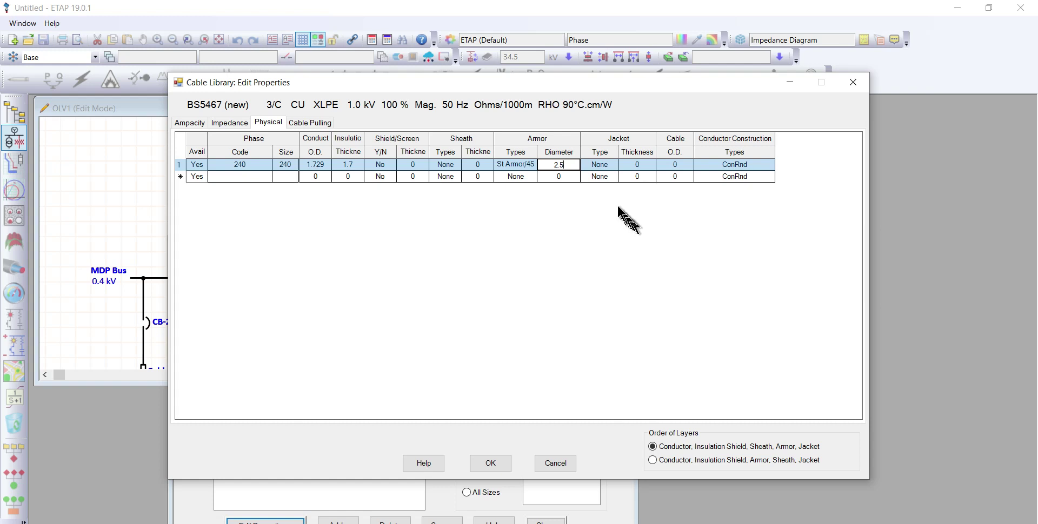
Set the 240 size's jacket to PVC with thickness 2.6 and the cable O.D. to 5.48.
left_click(611, 164)
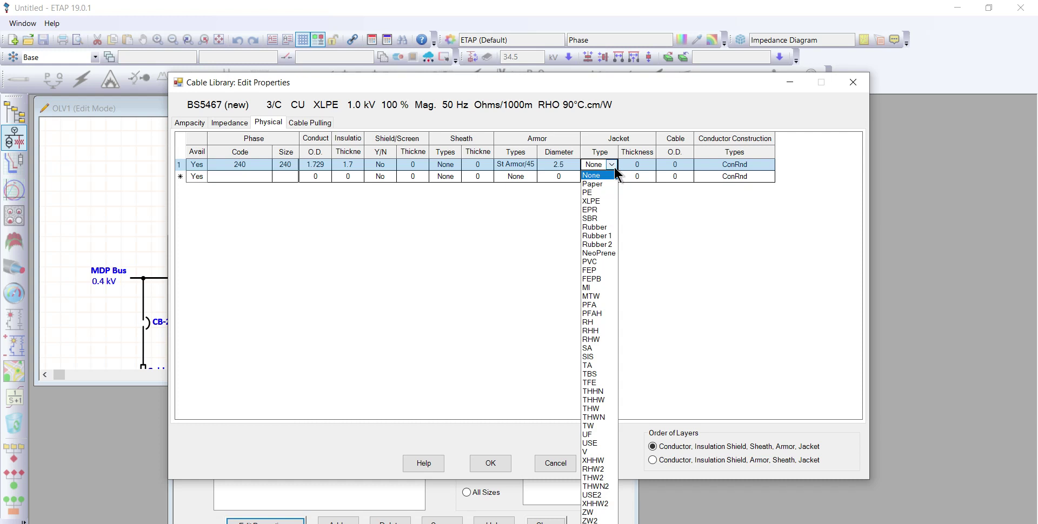
left_click(593, 262)
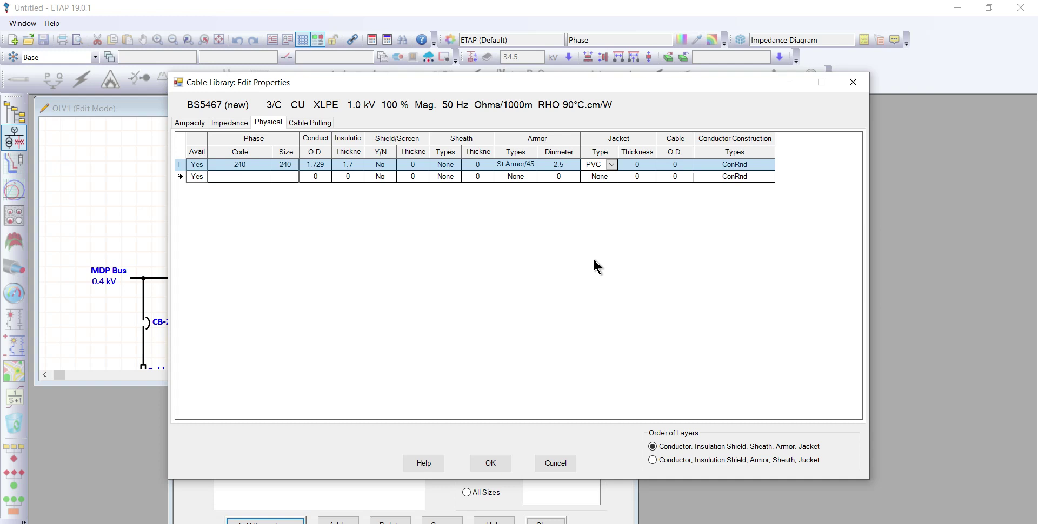
left_click(637, 165)
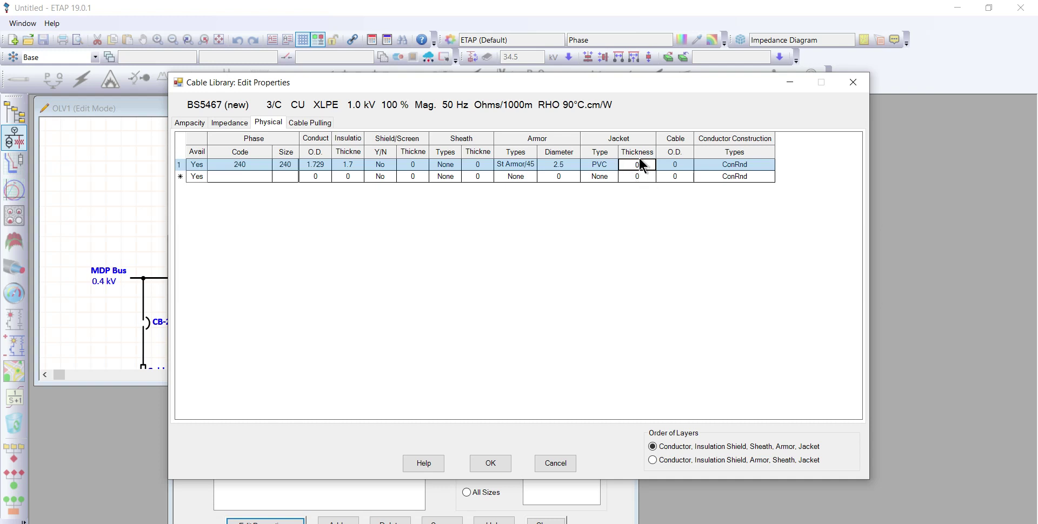
type("2.6")
left_click(682, 164)
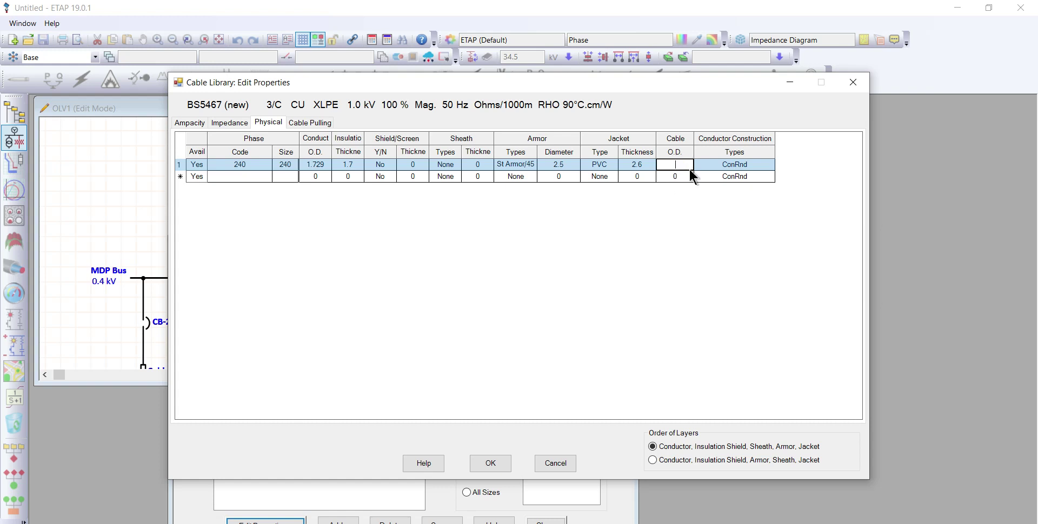
type("5.48")
Enter the 240 size's cable pulling data: weight 7100, maximum tension 7.2 and maximum sidewall pressure 670.
left_click(319, 125)
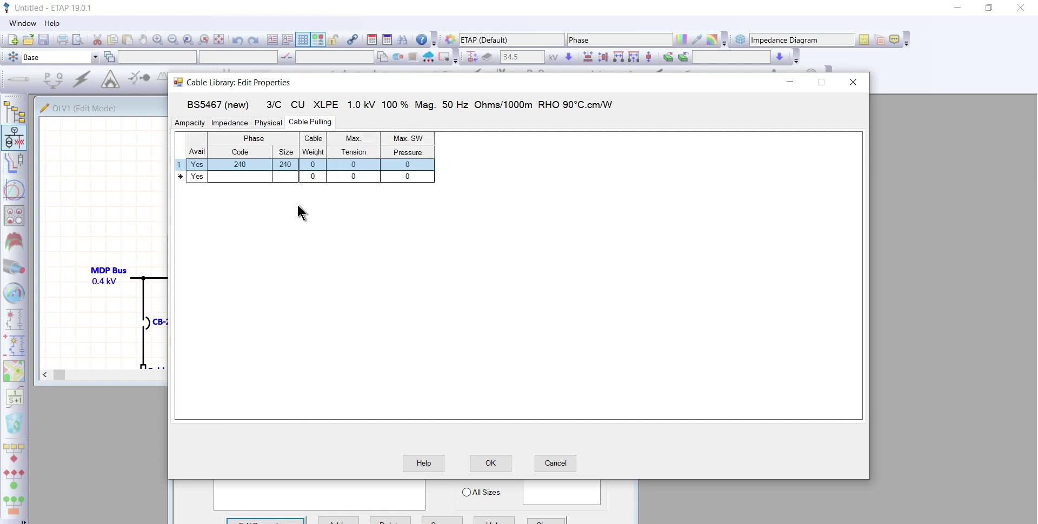
left_click(320, 165)
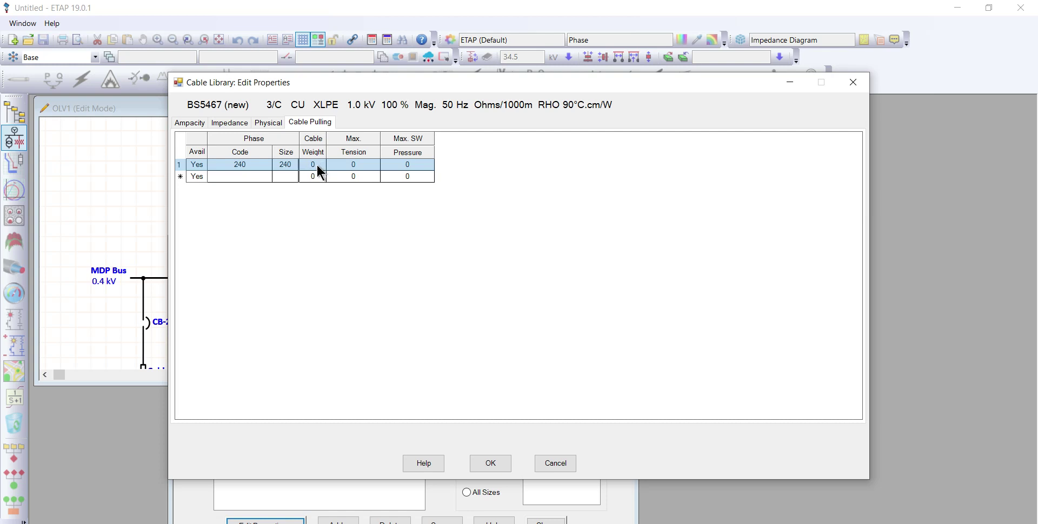
key("BackSpace")
type("7100")
left_click(360, 164)
key("BackSpace")
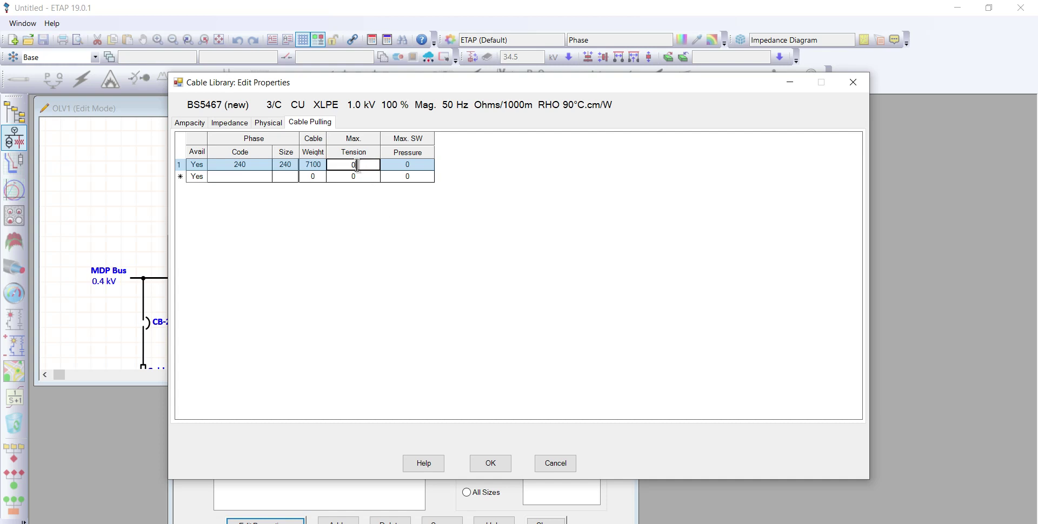
type("7.2")
left_click(417, 163)
key("BackSpace")
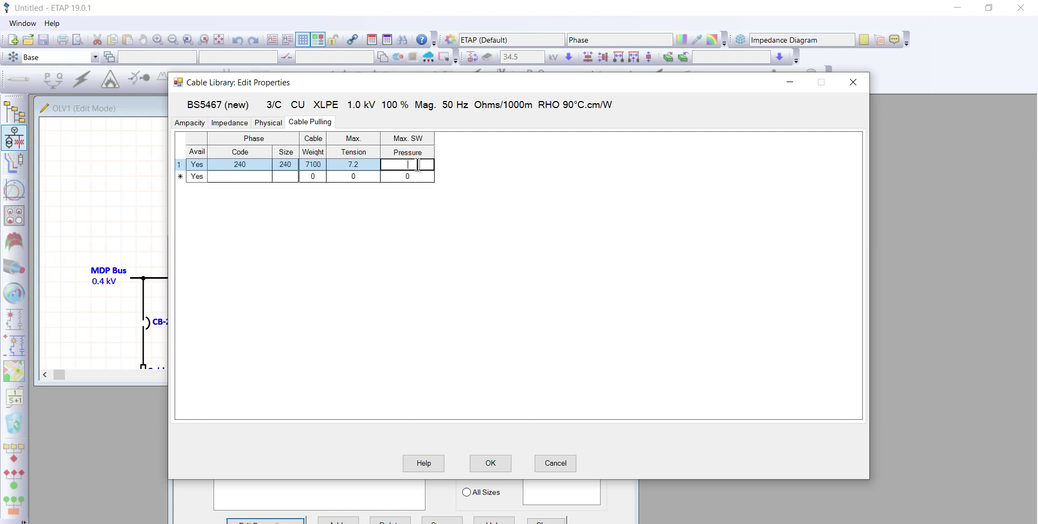
type("670")
Accept the edited cable properties, agree to update the changes and close the cable library.
left_click(494, 466)
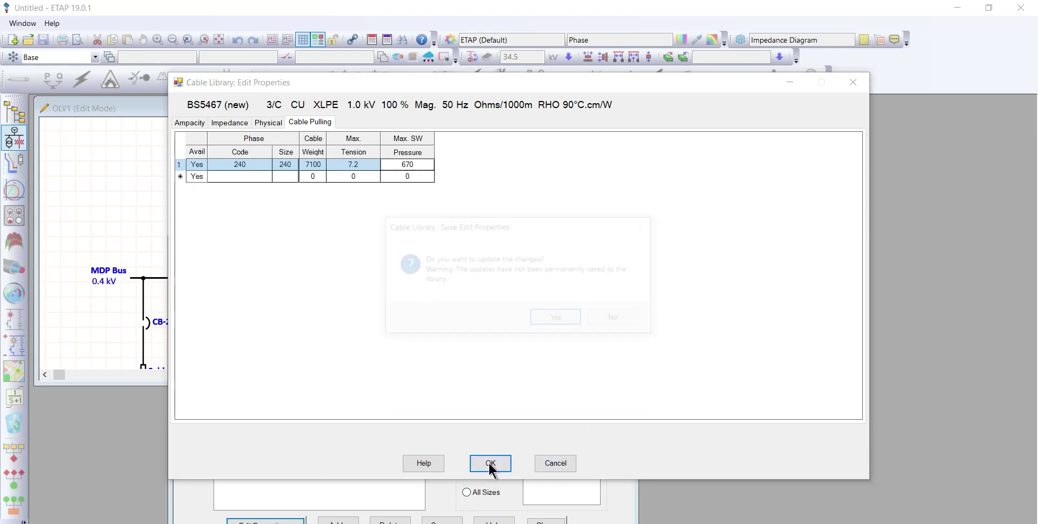
left_click(557, 324)
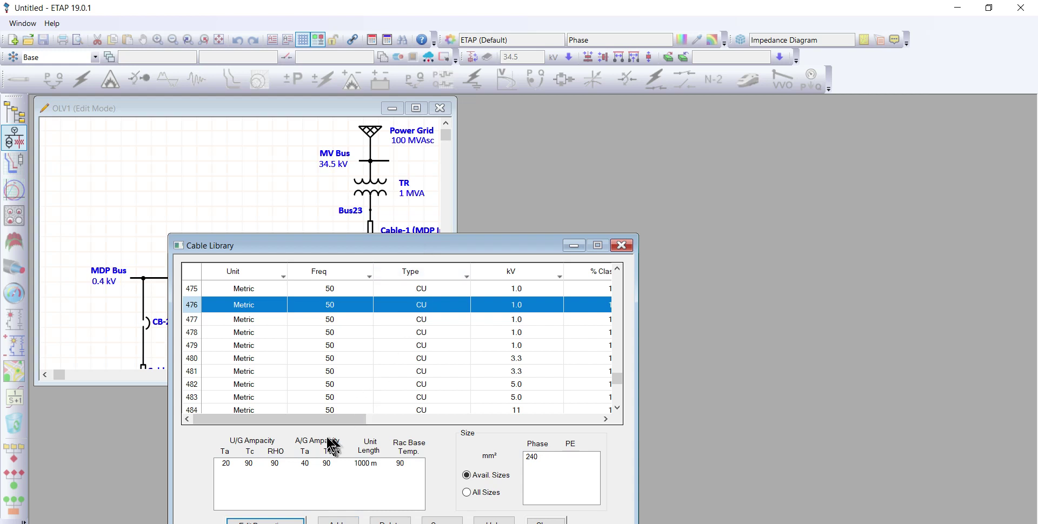
mouse_move(334, 420)
left_mouse_down()
mouse_move(552, 419)
mouse_move(348, 427)
left_mouse_up()
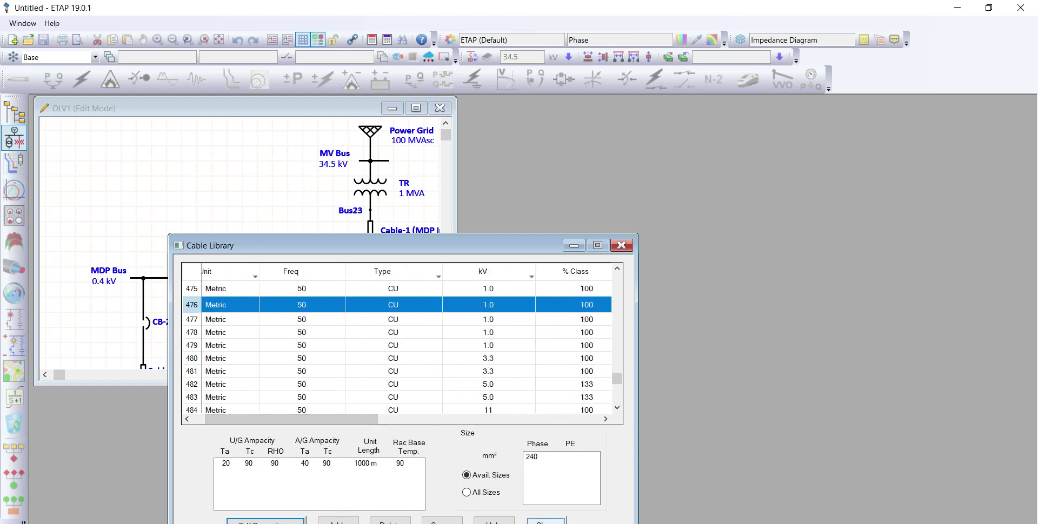
left_click(546, 521)
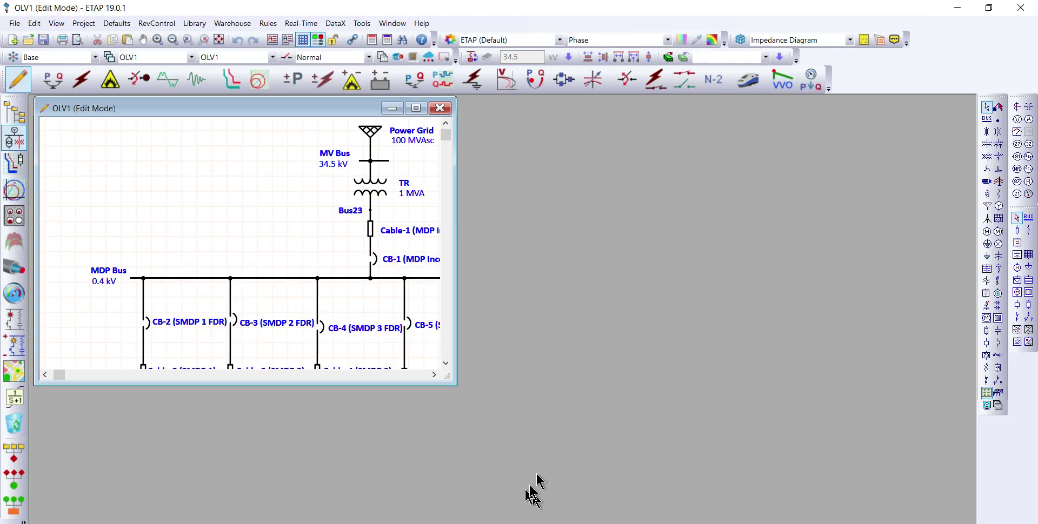
Maximize the OLV1 one-line diagram and open the library cable selection for Cable-1 (MDP Incomer).
left_click(415, 107)
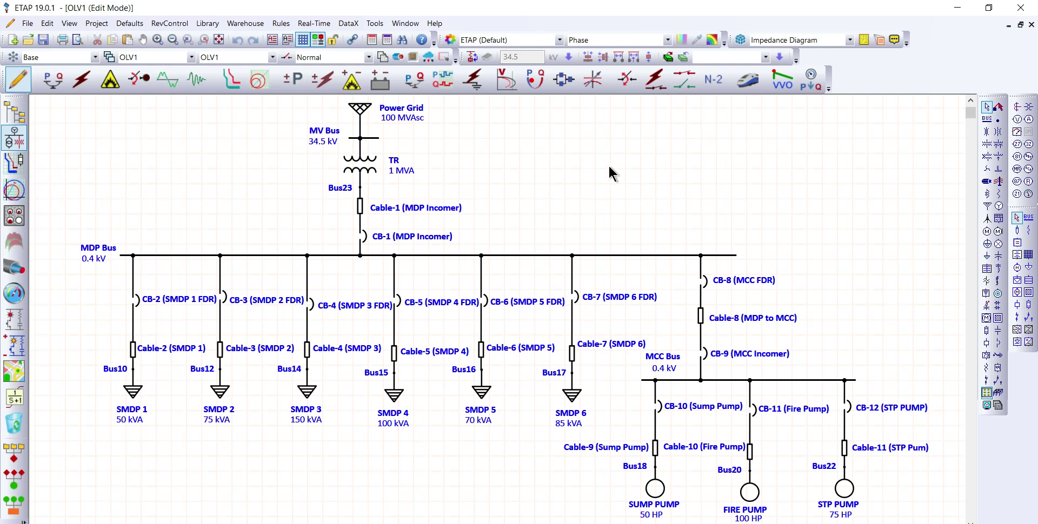
double_click(360, 205)
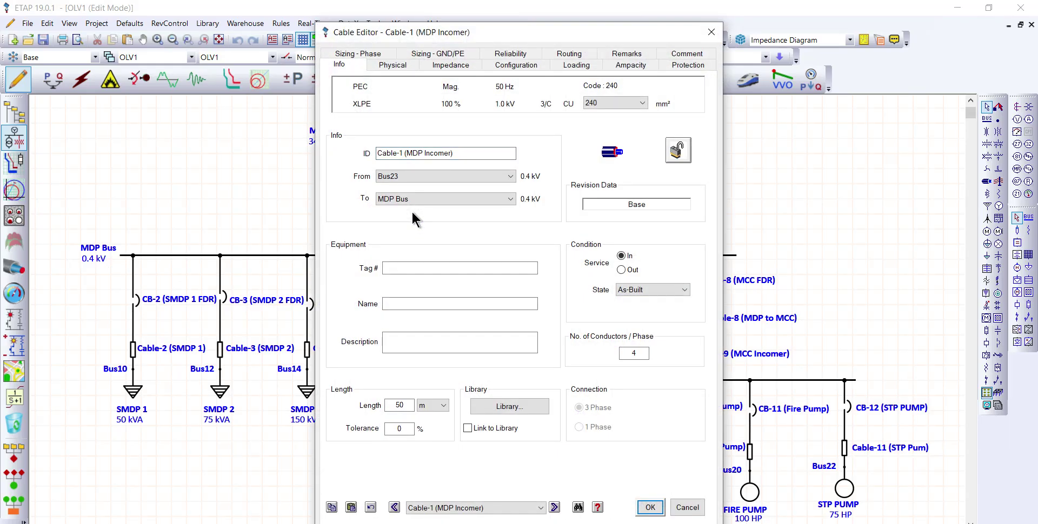
left_click(517, 408)
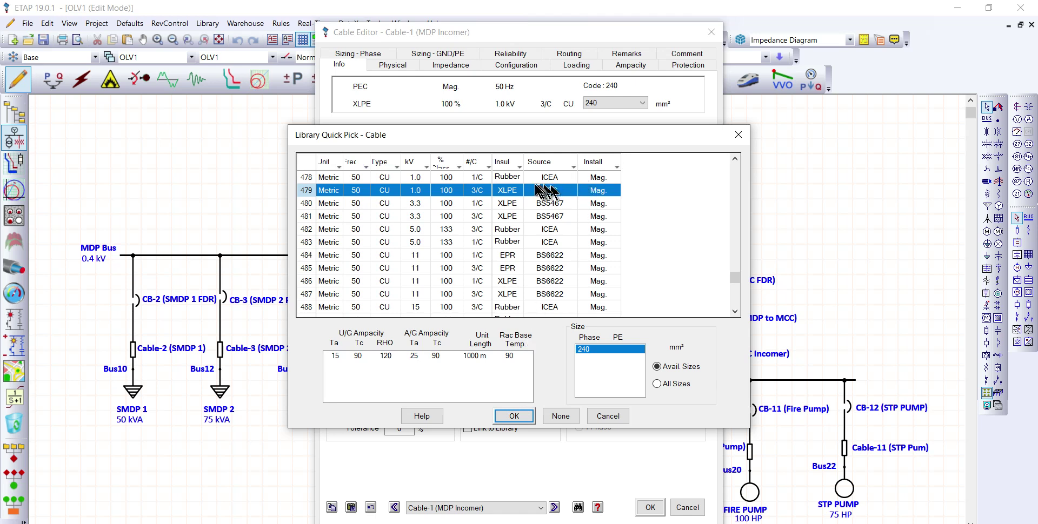
Filter the library cables to source BS5467 (new) and assign the 50 Hz, 240 mm² entry to Cable-1.
left_click(574, 169)
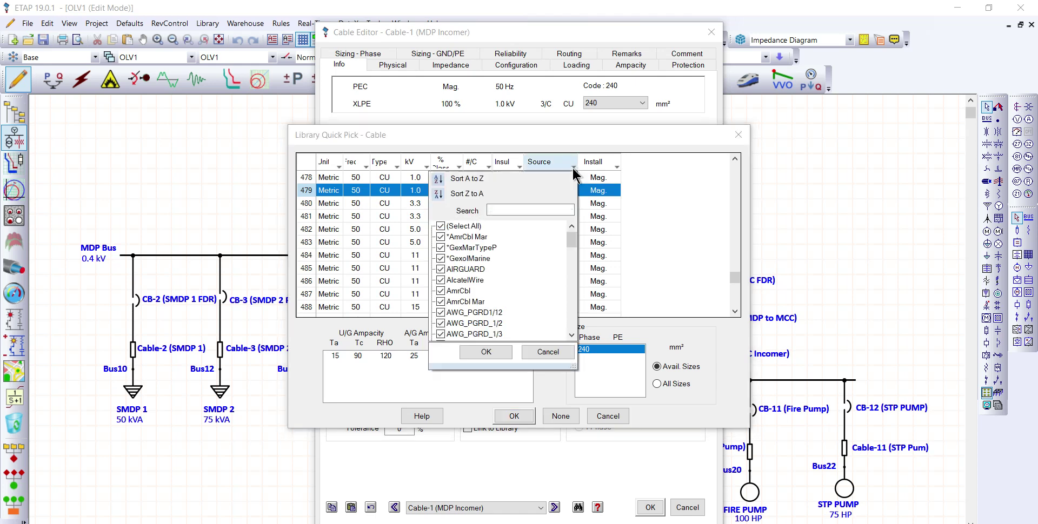
left_click(441, 226)
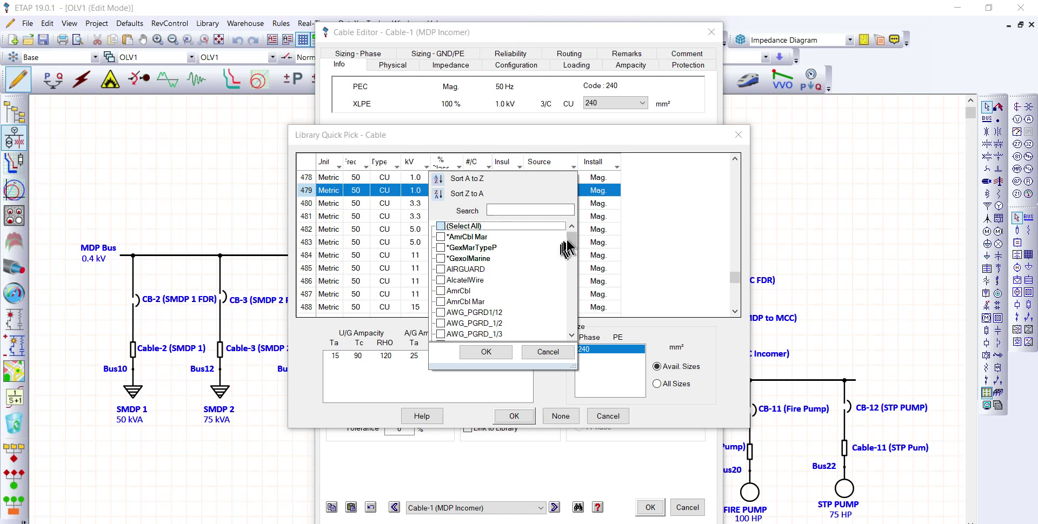
left_click_drag(571, 242, 574, 262)
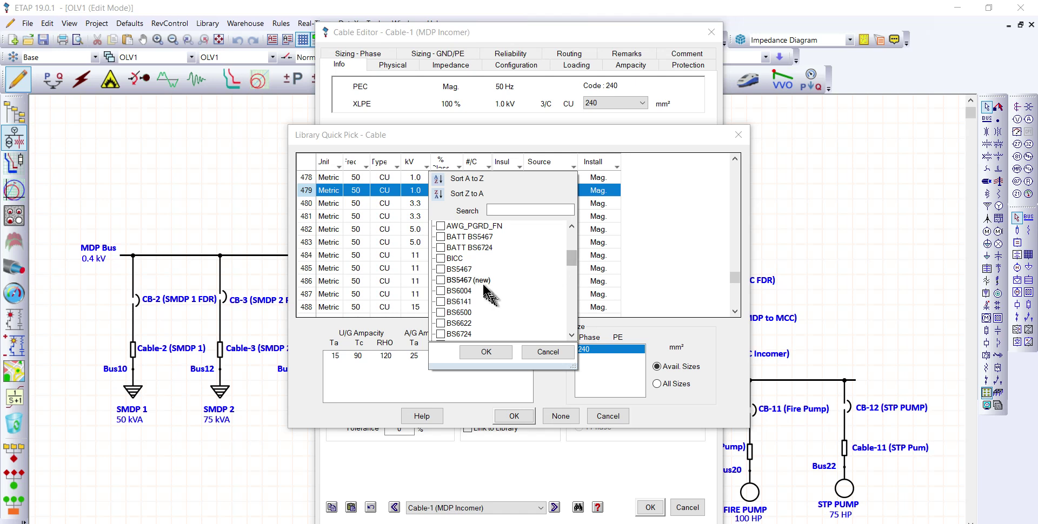
left_click(440, 280)
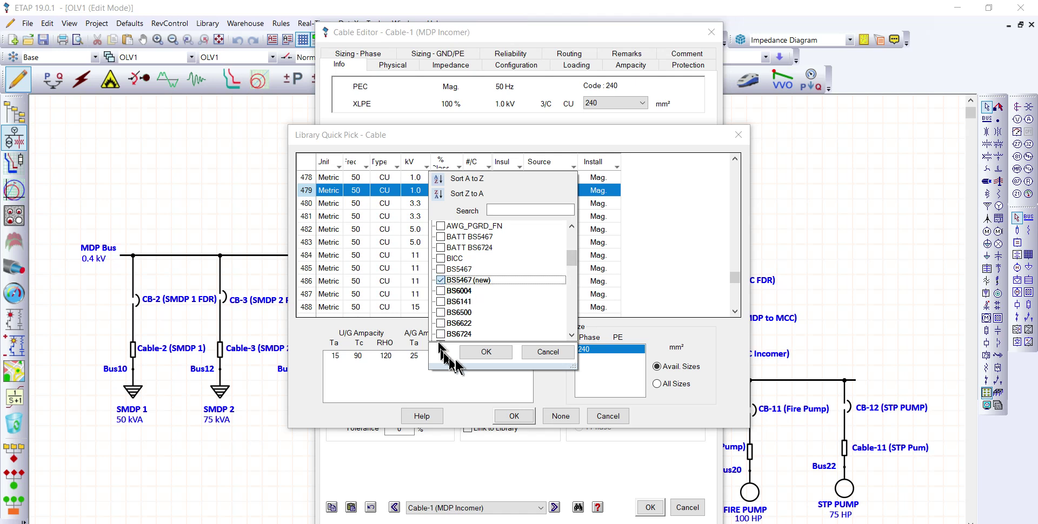
left_click(482, 352)
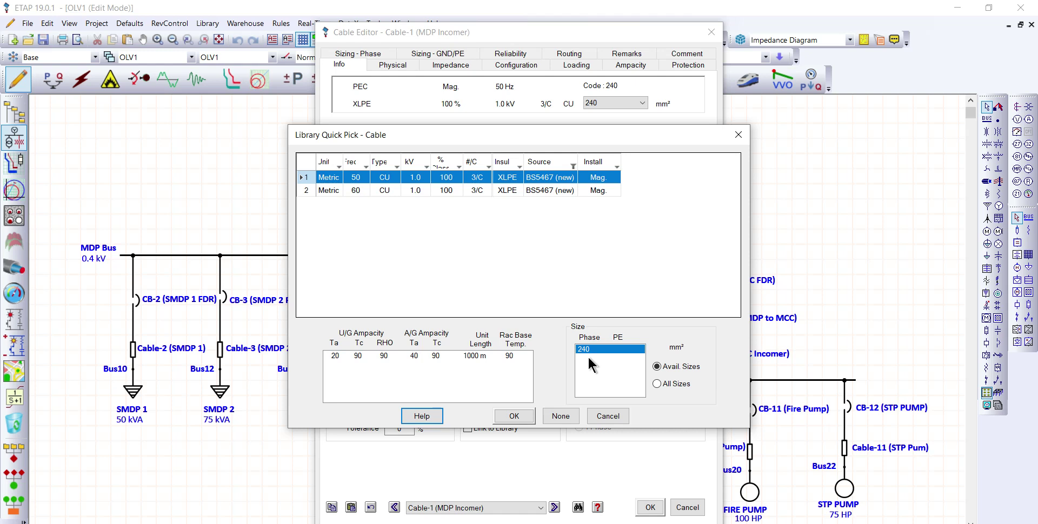
left_click(514, 417)
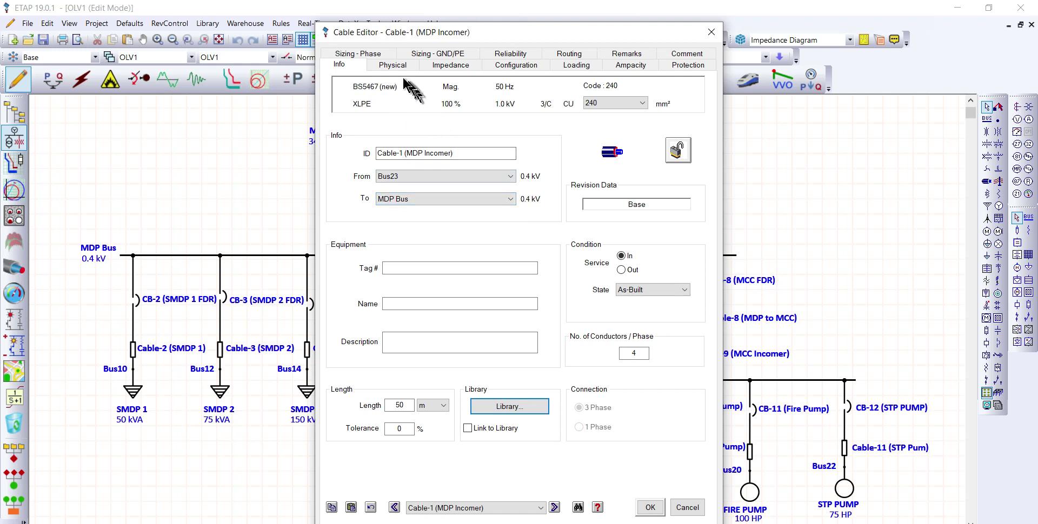
Check Cable-1's physical and impedance data, accept the cable changes and deselect the cable in the diagram.
left_click(394, 64)
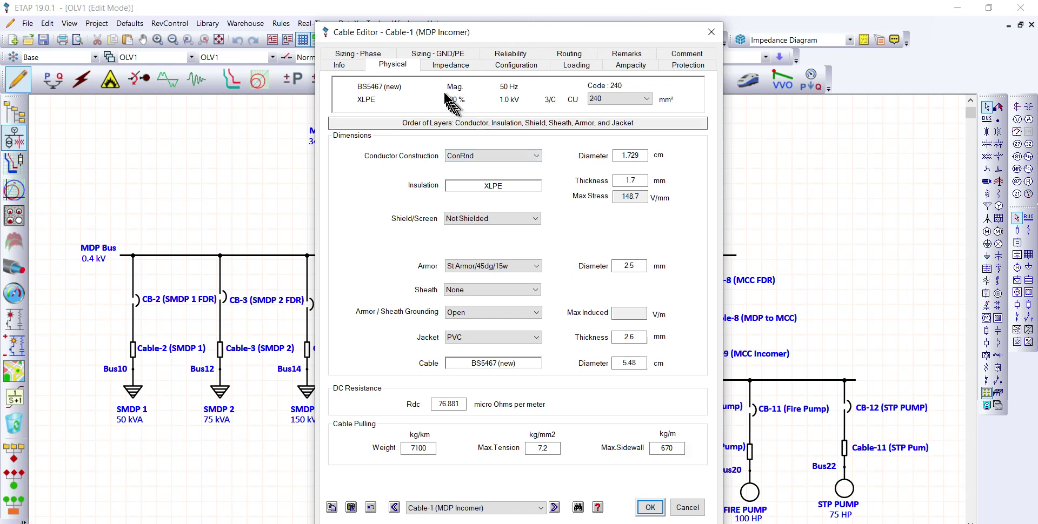
left_click(446, 67)
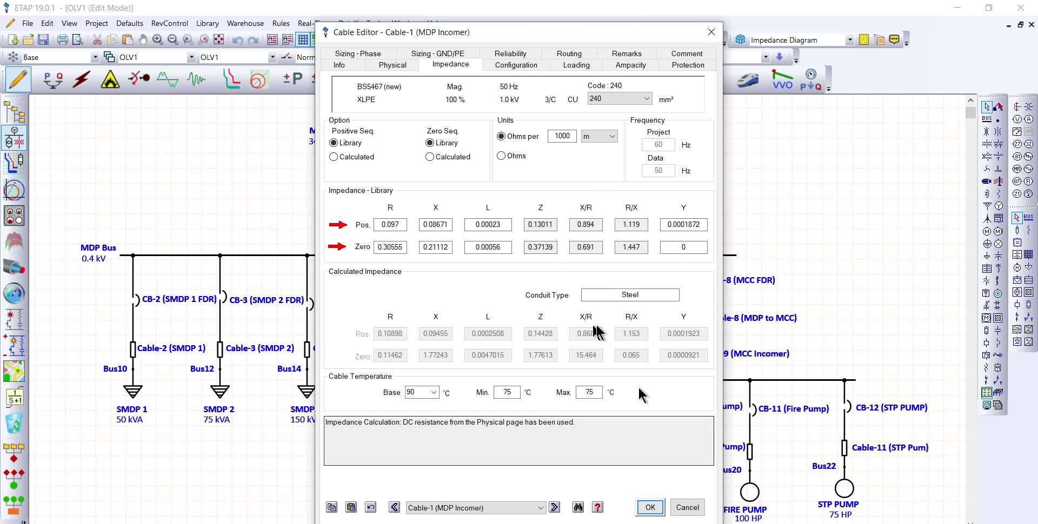
left_click(650, 508)
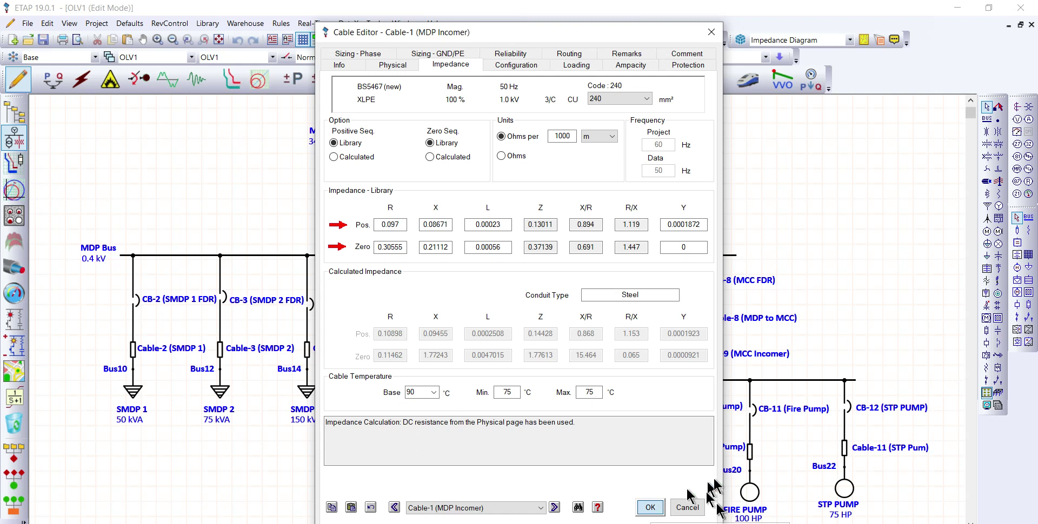
left_click(648, 509)
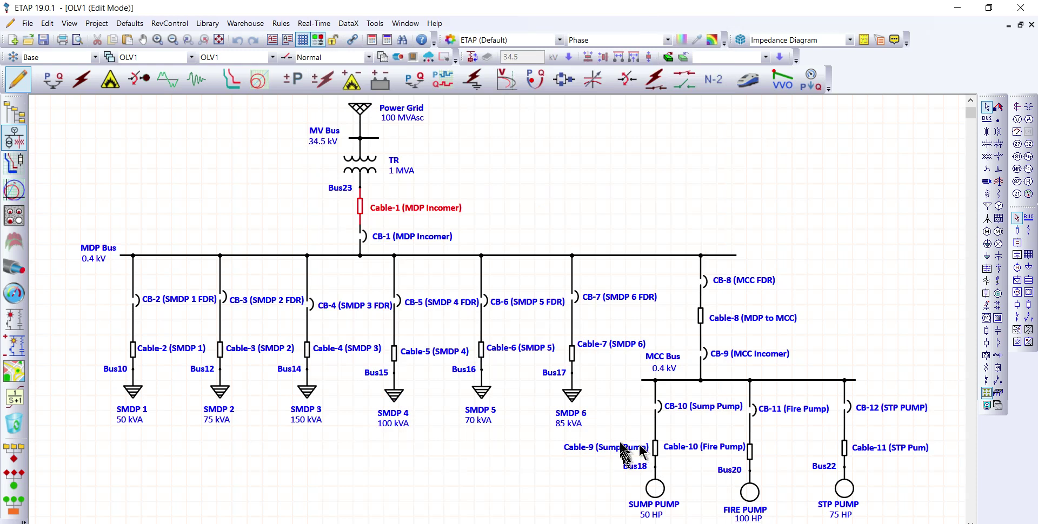
left_click(553, 181)
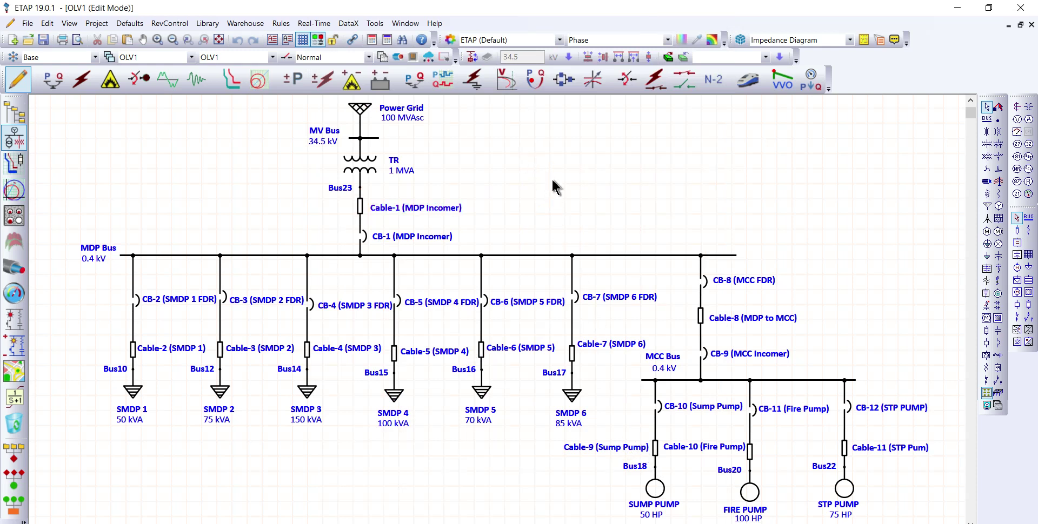